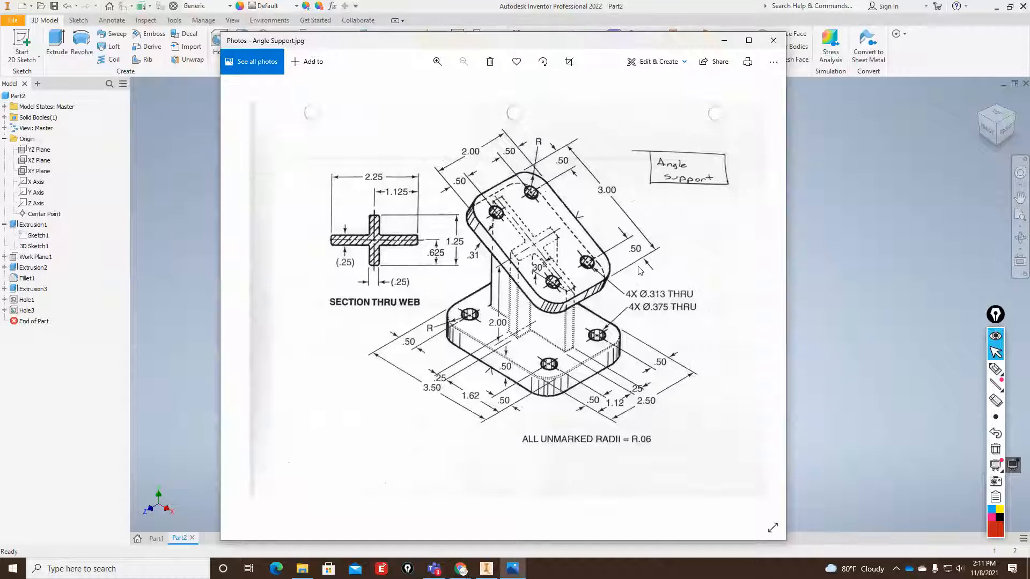
Move the reference photo aside and create a new drawing from the English ANSI (in).idw template.
{"action": "left_click_drag", "start_coordinate": [371, 45], "coordinate": [1029, 84]}
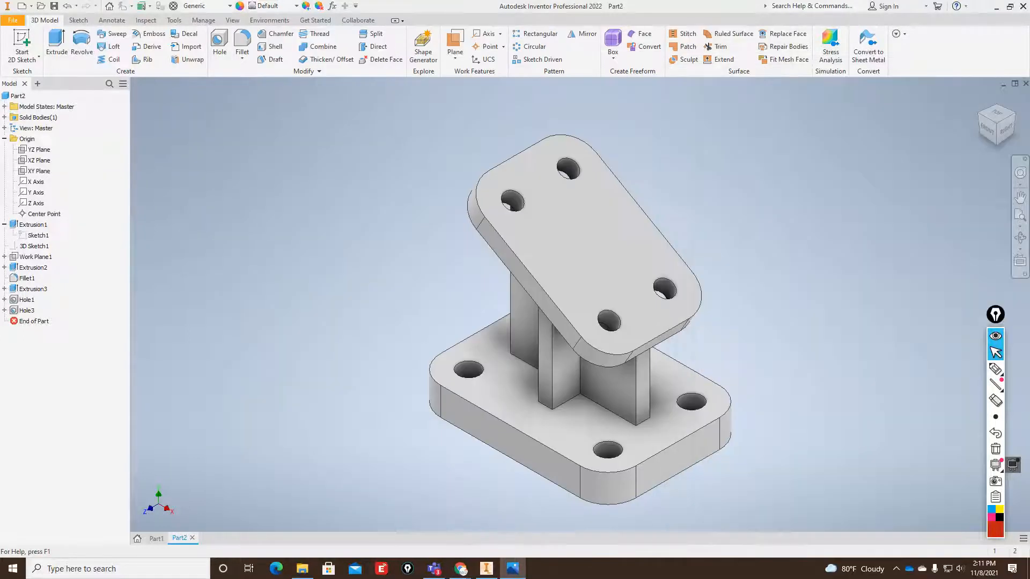
{"action": "left_click", "coordinate": [12, 20]}
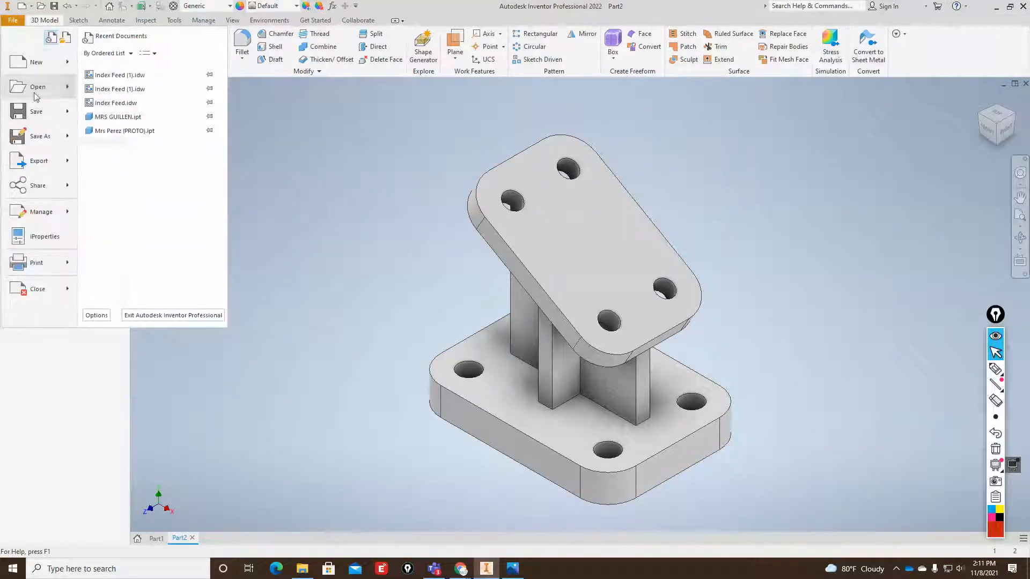
{"action": "mouse_move", "coordinate": [69, 69]}
{"action": "left_click", "coordinate": [116, 81]}
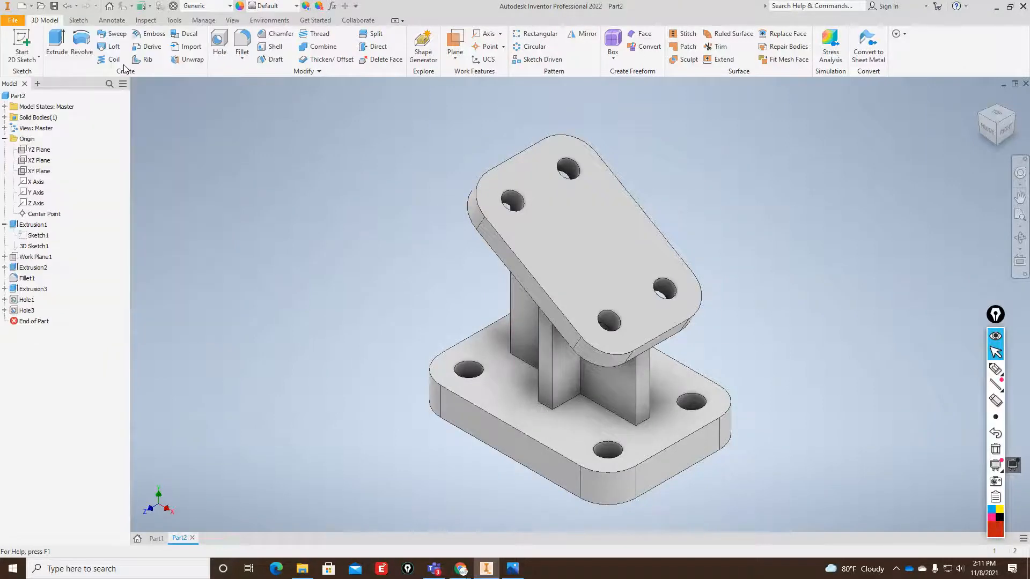
{"action": "left_click", "coordinate": [436, 161]}
{"action": "left_click", "coordinate": [435, 171]}
{"action": "left_click", "coordinate": [436, 161]}
{"action": "left_click", "coordinate": [581, 172]}
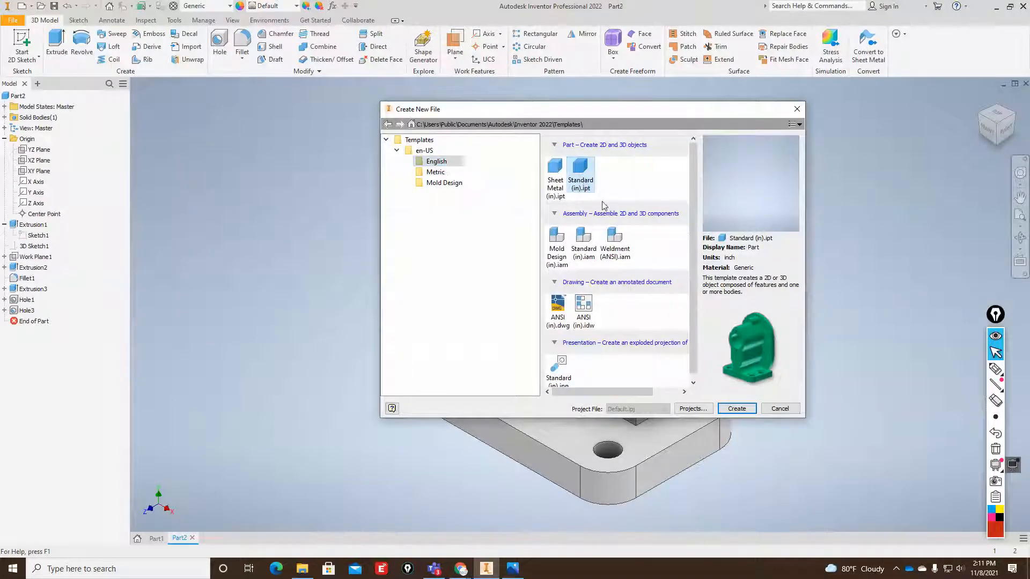
{"action": "left_click", "coordinate": [584, 315]}
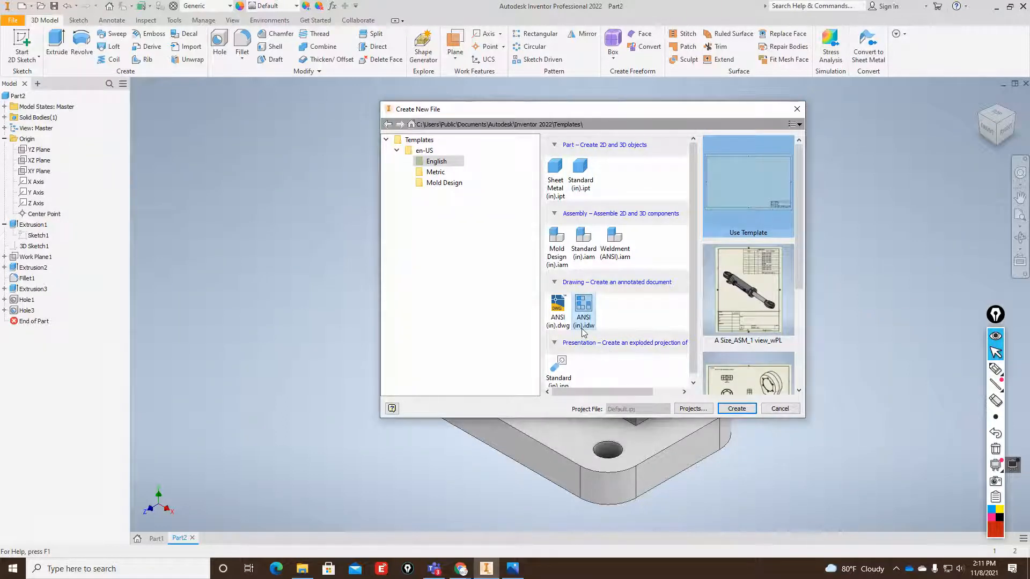
{"action": "left_click", "coordinate": [736, 408]}
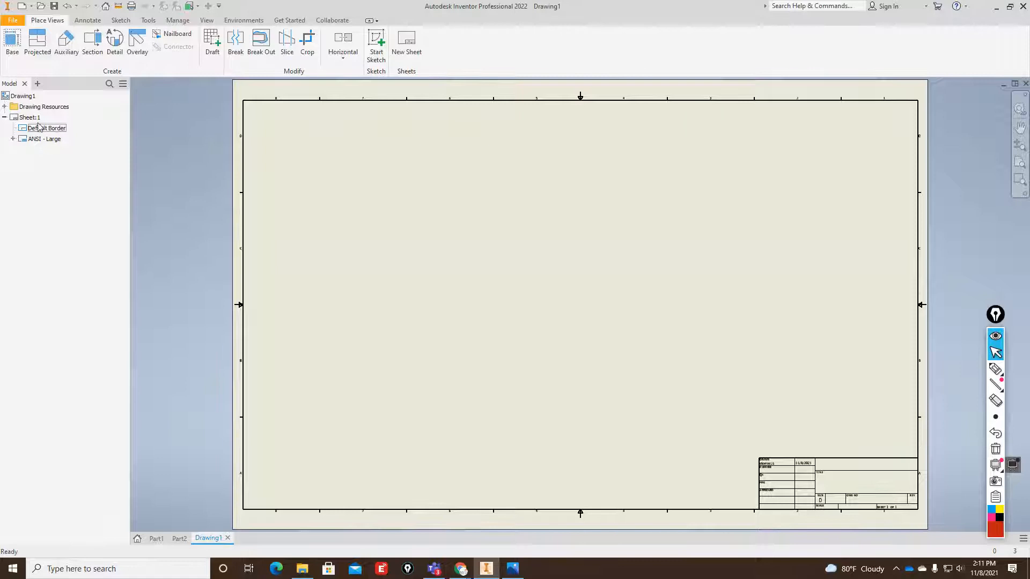
Set the size of the drawing sheet to B.
{"action": "right_click", "coordinate": [33, 119]}
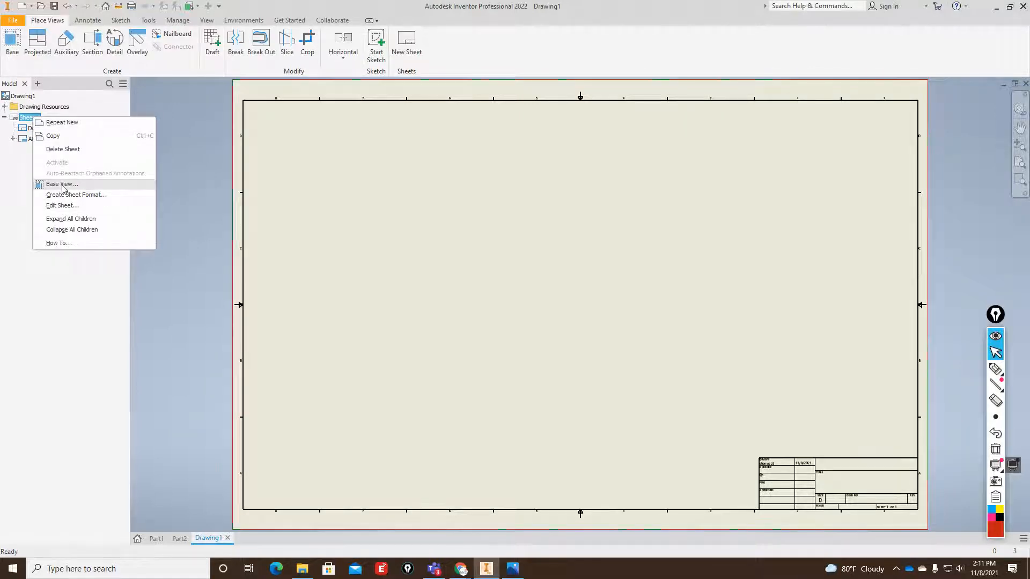
{"action": "left_click", "coordinate": [62, 205]}
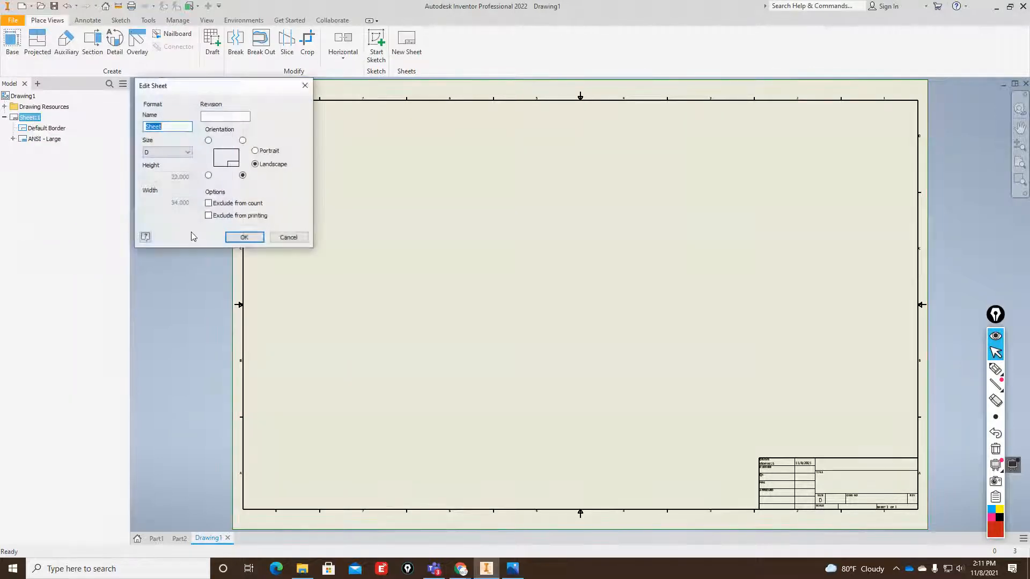
{"action": "left_click", "coordinate": [187, 153]}
{"action": "left_click", "coordinate": [161, 169]}
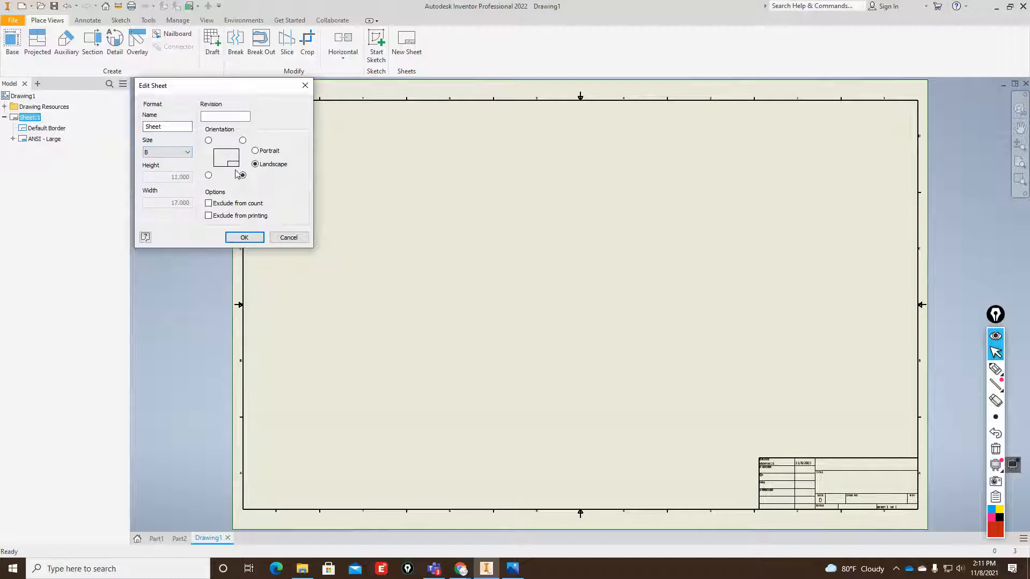
{"action": "left_click", "coordinate": [244, 237]}
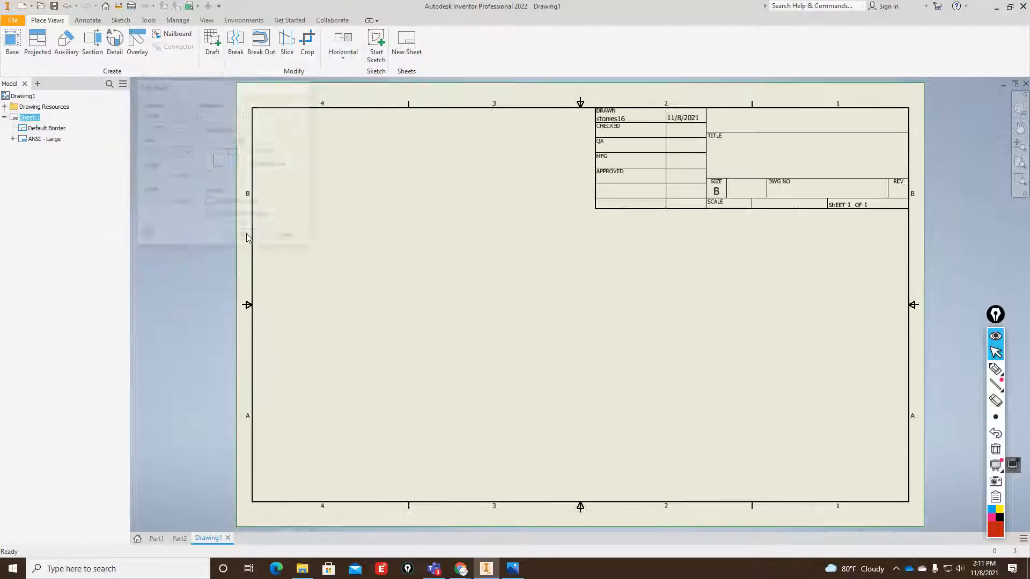
Replace the sheet's ANSI - Large title block with the ANSI A title block.
{"action": "right_click", "coordinate": [47, 138]}
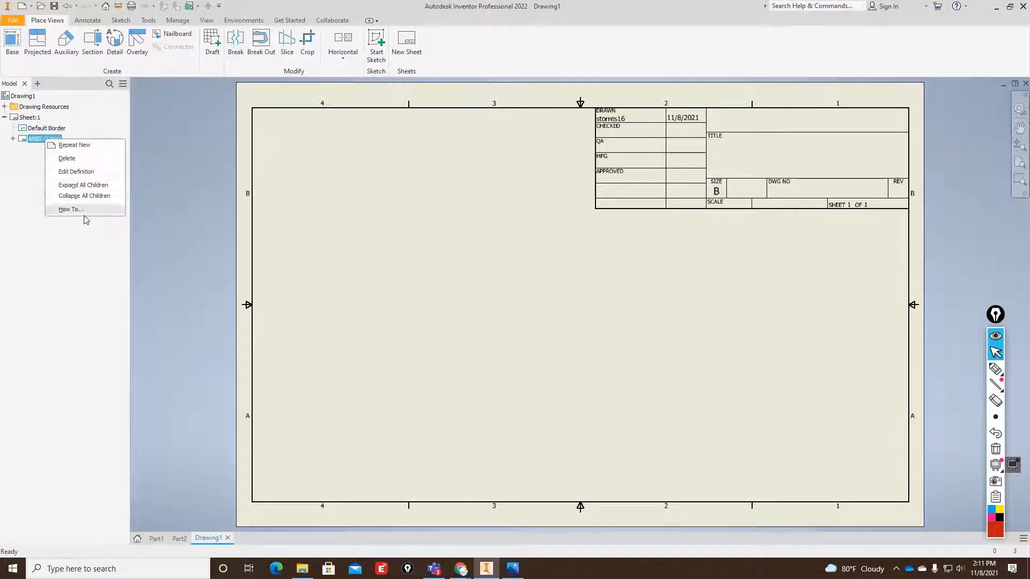
{"action": "left_click", "coordinate": [83, 159]}
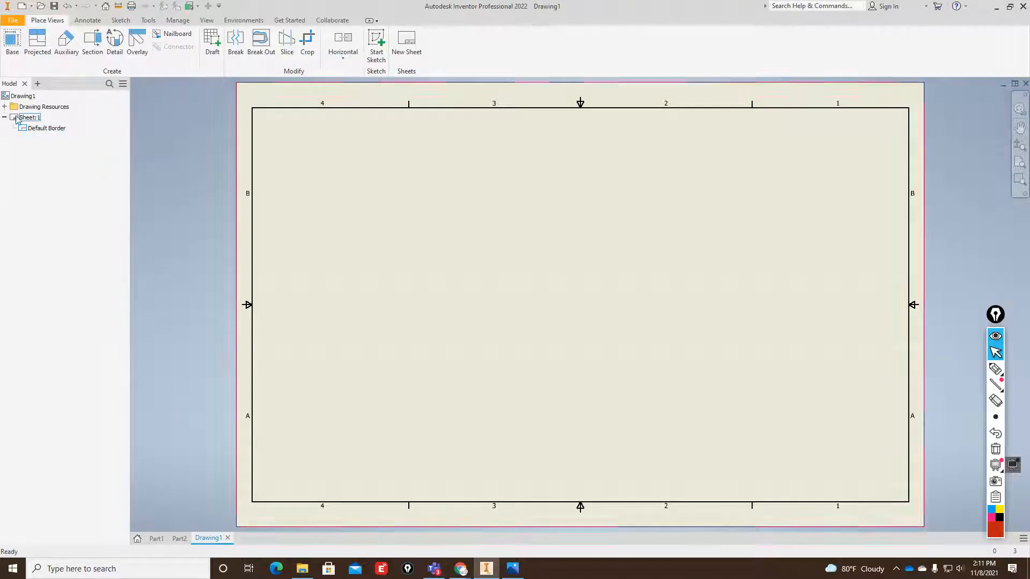
{"action": "double_click", "coordinate": [37, 107]}
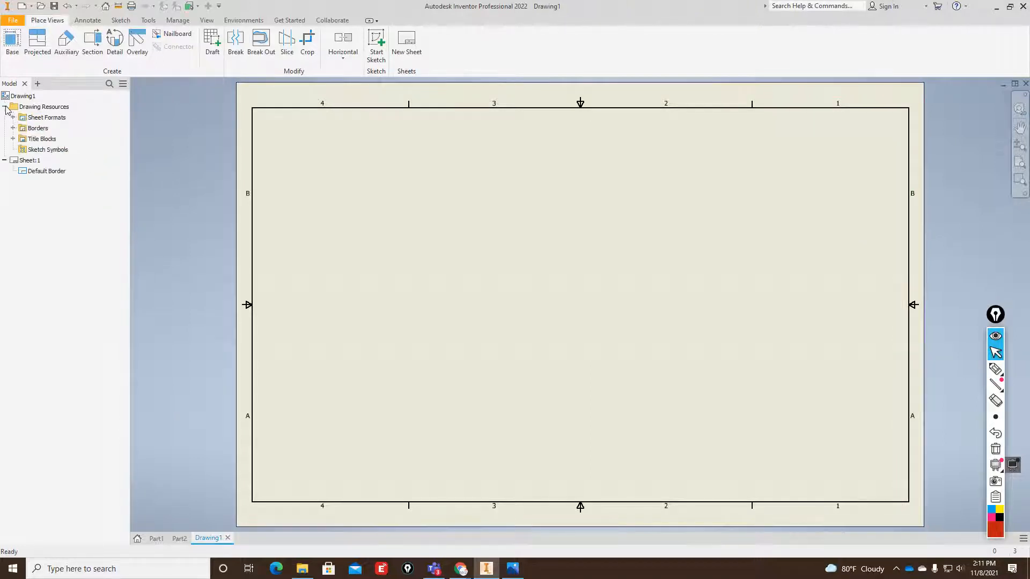
{"action": "double_click", "coordinate": [19, 140]}
{"action": "right_click", "coordinate": [43, 160]}
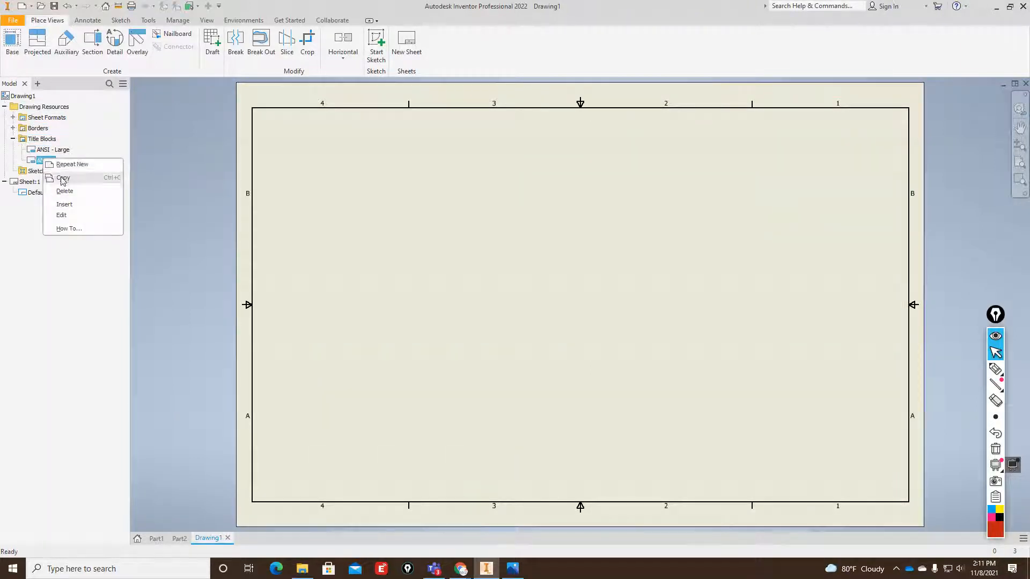
{"action": "left_click", "coordinate": [67, 205]}
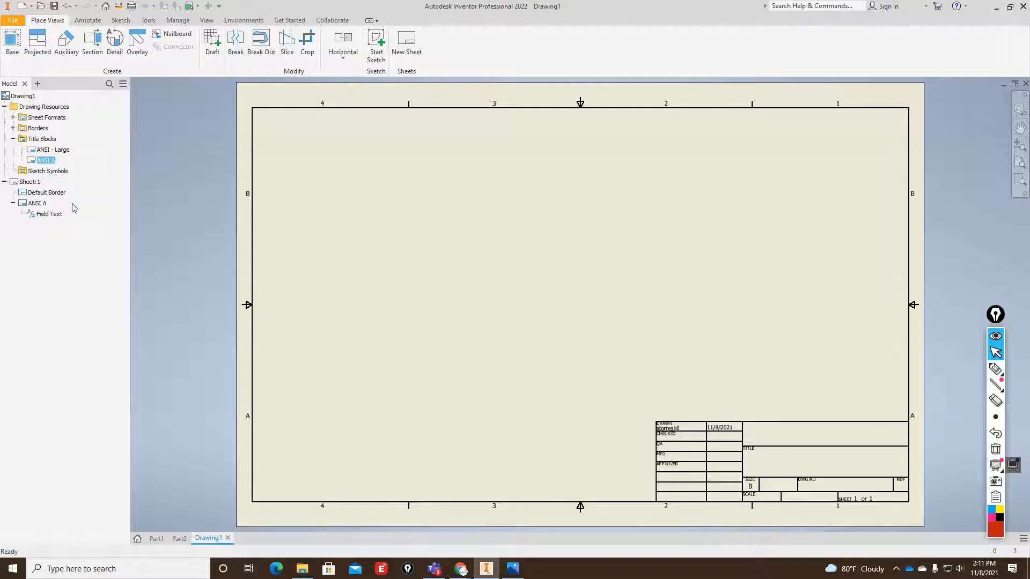
Set the sheet's orientation so that the title block sits in the upper-right corner of the sheet.
{"action": "right_click", "coordinate": [30, 182]}
{"action": "left_click", "coordinate": [53, 268]}
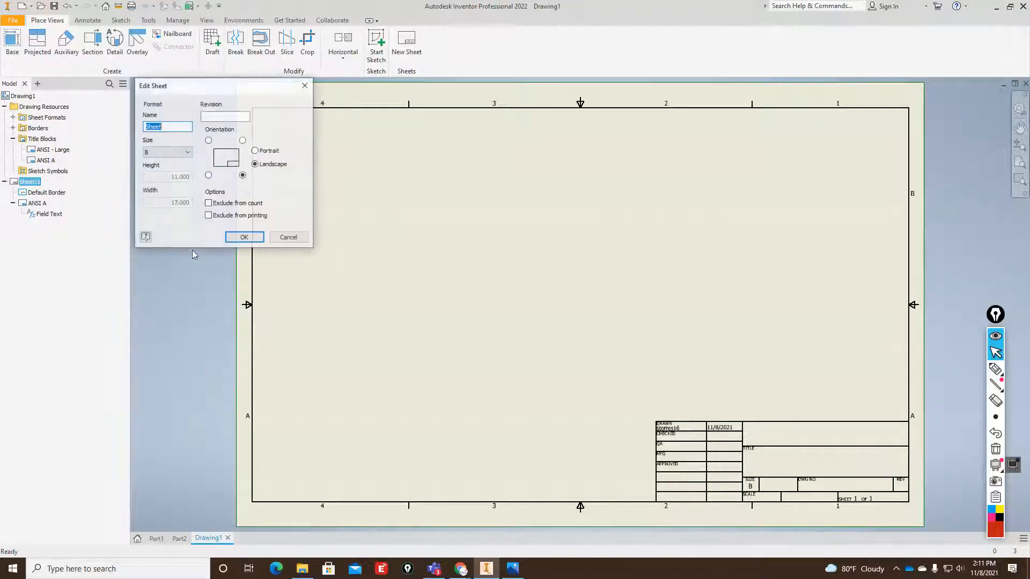
{"action": "left_click", "coordinate": [242, 141]}
{"action": "left_click", "coordinate": [244, 237]}
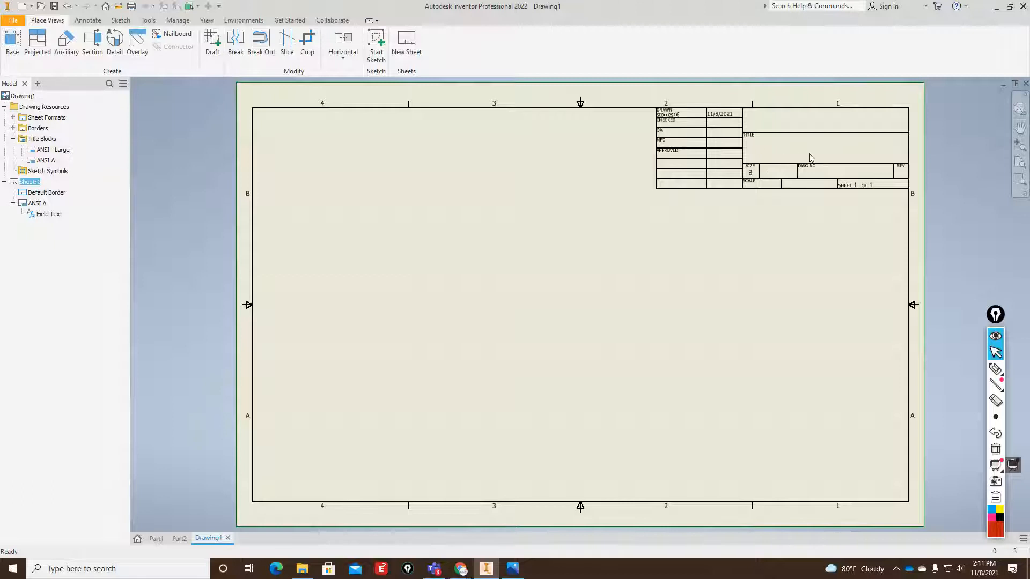
{"action": "left_click", "coordinate": [12, 20]}
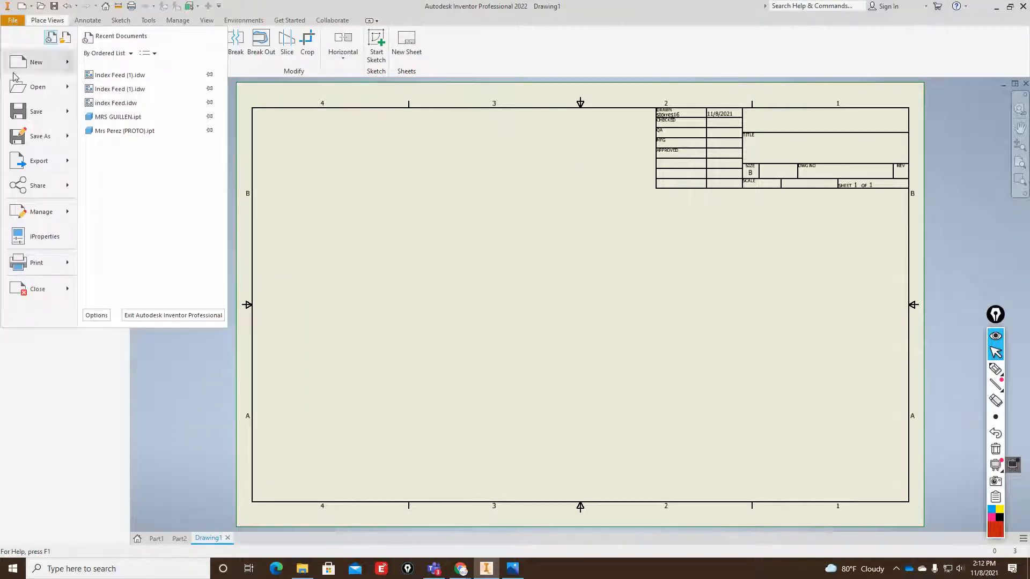
{"action": "left_click", "coordinate": [28, 246]}
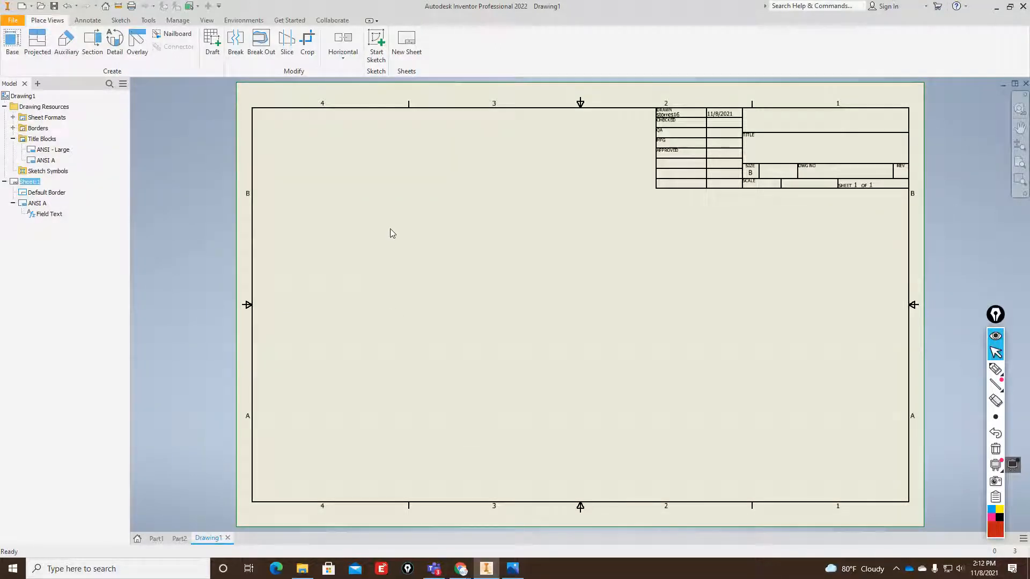
{"action": "left_click", "coordinate": [593, 358]}
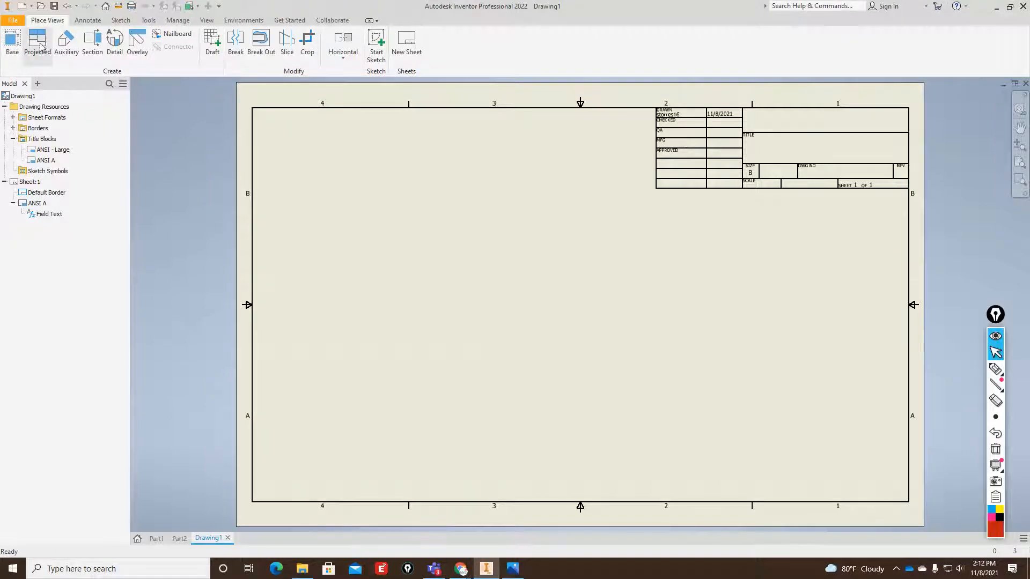
{"action": "left_click", "coordinate": [13, 20]}
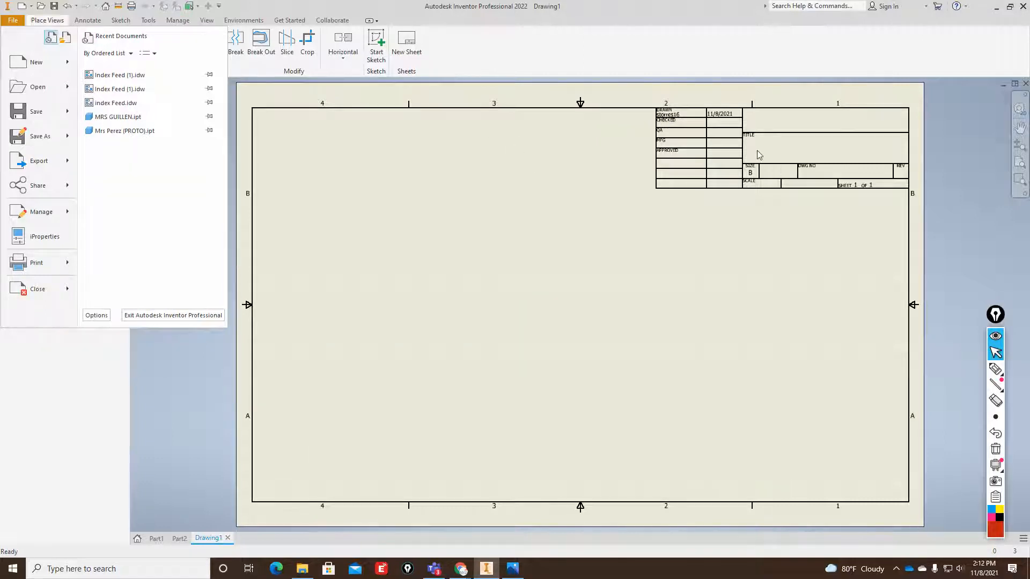
{"action": "left_click", "coordinate": [563, 283]}
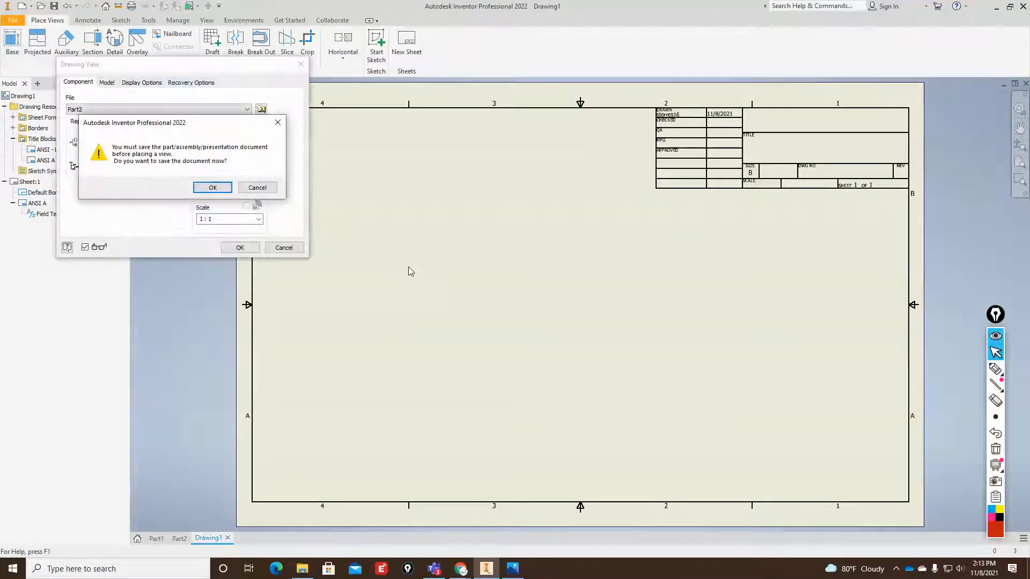
{"action": "left_click", "coordinate": [212, 187]}
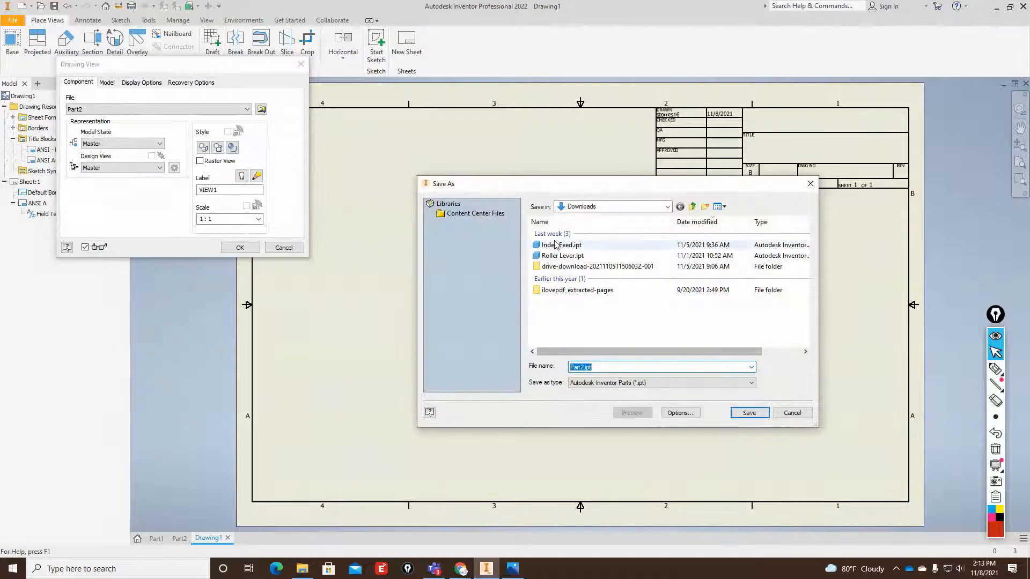
{"action": "left_click", "coordinate": [793, 412]}
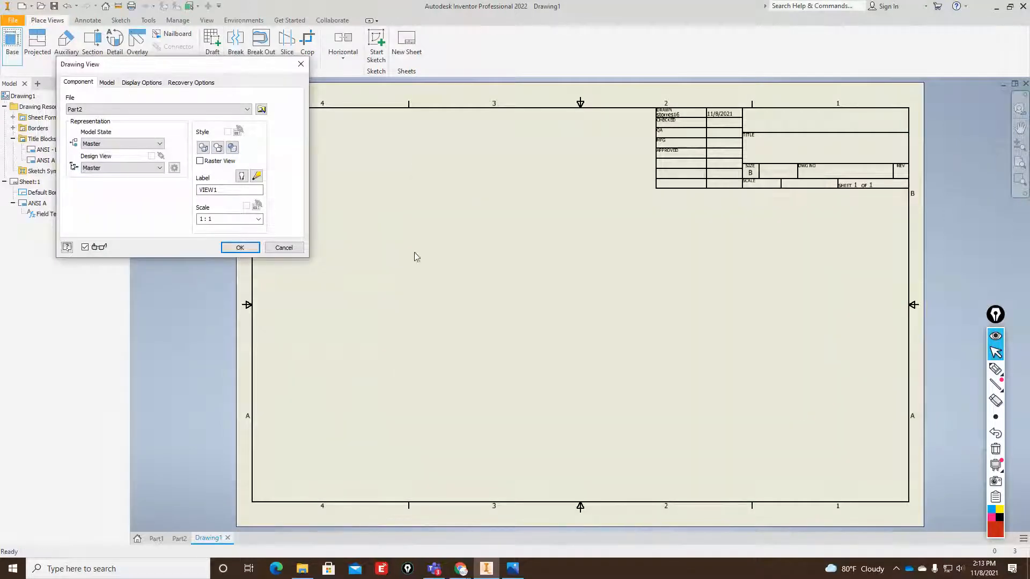
{"action": "left_click", "coordinate": [287, 250]}
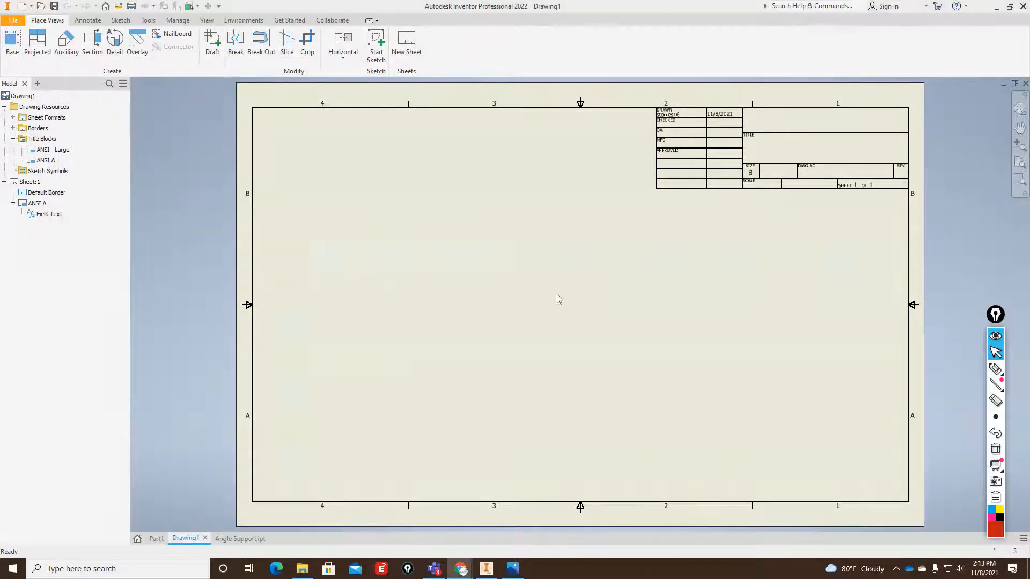
Create a 1:1 base view of Angle Support.ipt in front orientation and position it in the lower-left part of the sheet.
{"action": "left_click", "coordinate": [12, 42]}
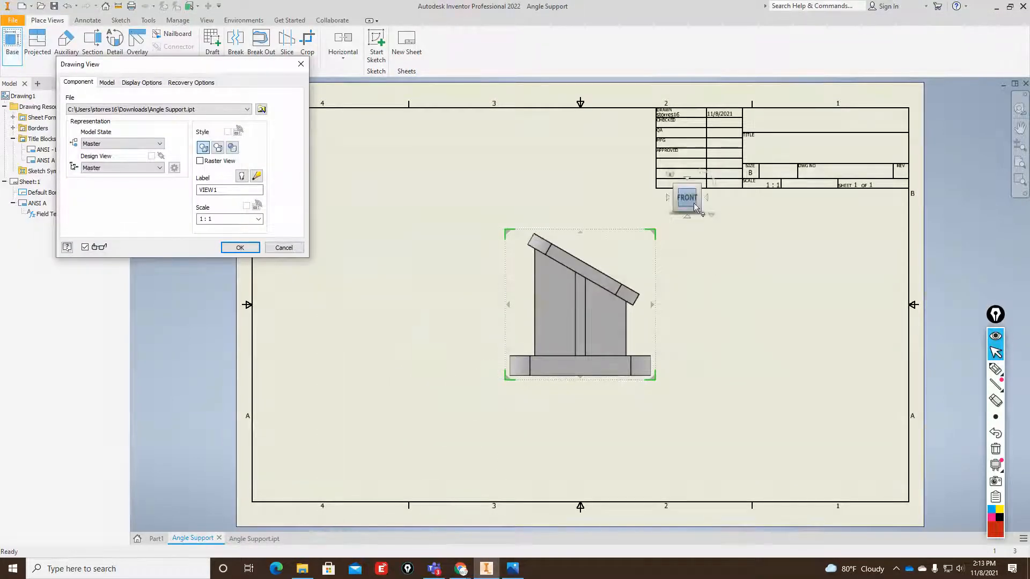
{"action": "left_click", "coordinate": [700, 185]}
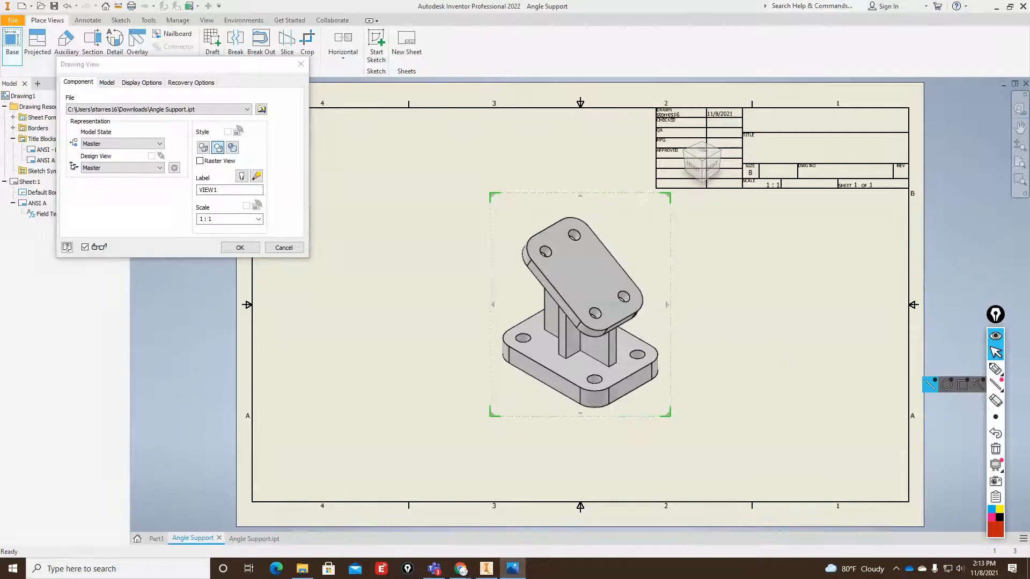
{"action": "left_click_drag", "start_coordinate": [1029, 64], "coordinate": [604, 61]}
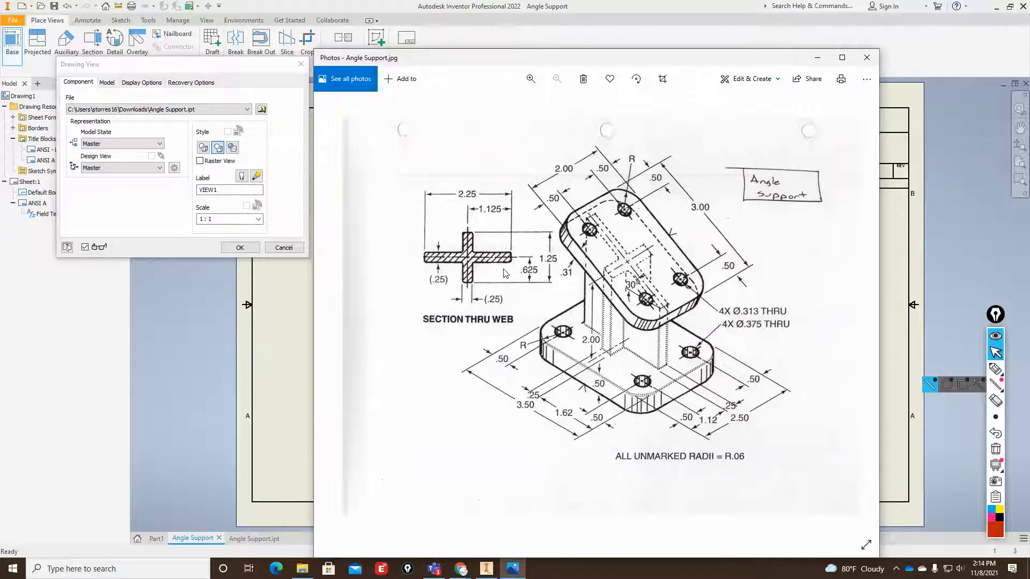
{"action": "left_click_drag", "start_coordinate": [592, 64], "coordinate": [1029, 63]}
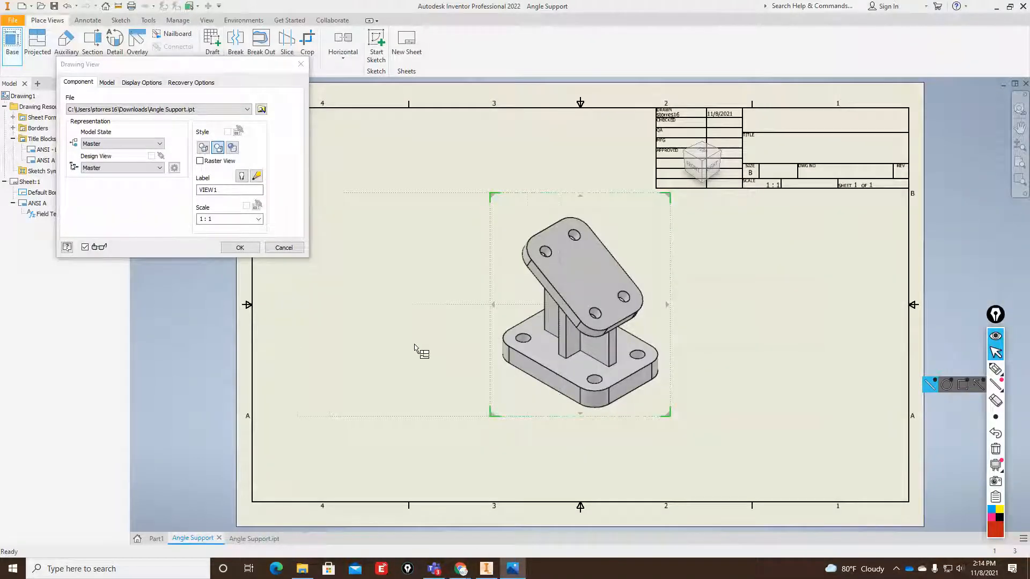
{"action": "left_click", "coordinate": [694, 165]}
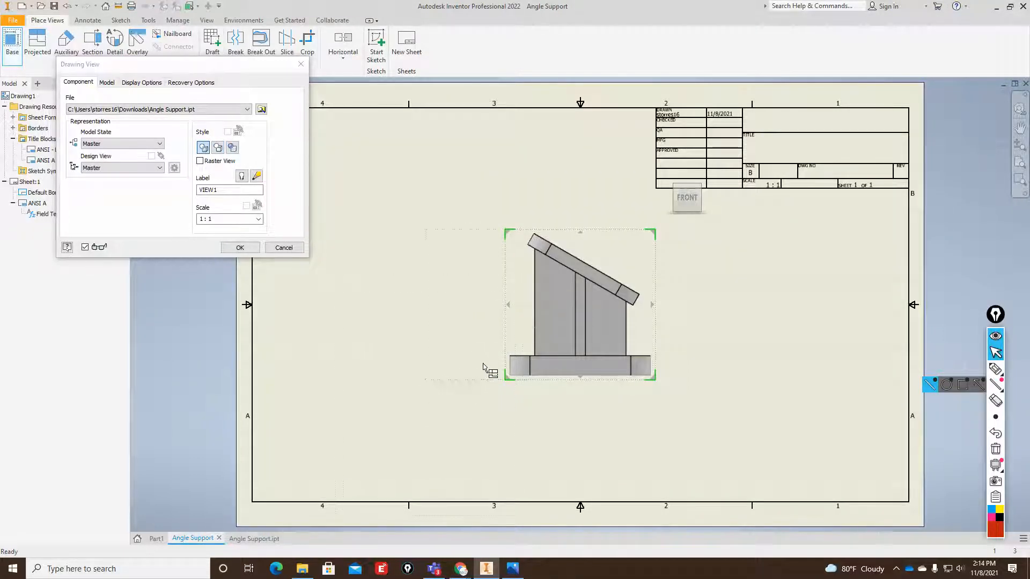
{"action": "mouse_move", "coordinate": [507, 260]}
{"action": "left_mouse_down"}
{"action": "mouse_move", "coordinate": [375, 340]}
{"action": "mouse_move", "coordinate": [362, 335]}
{"action": "left_mouse_up"}
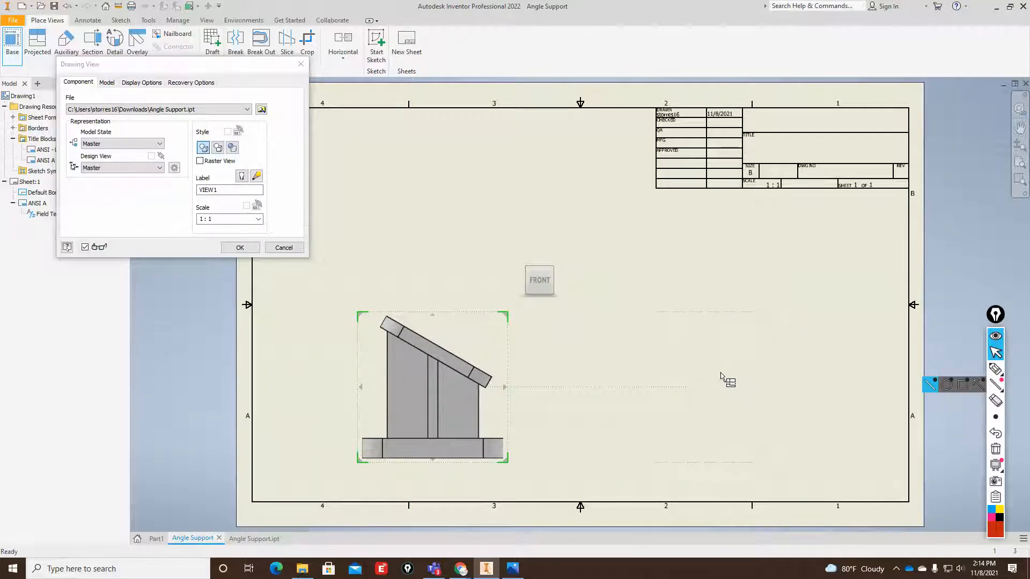
Project a side view to the right of the front view and an isometric view to its upper right.
{"action": "left_click", "coordinate": [685, 379]}
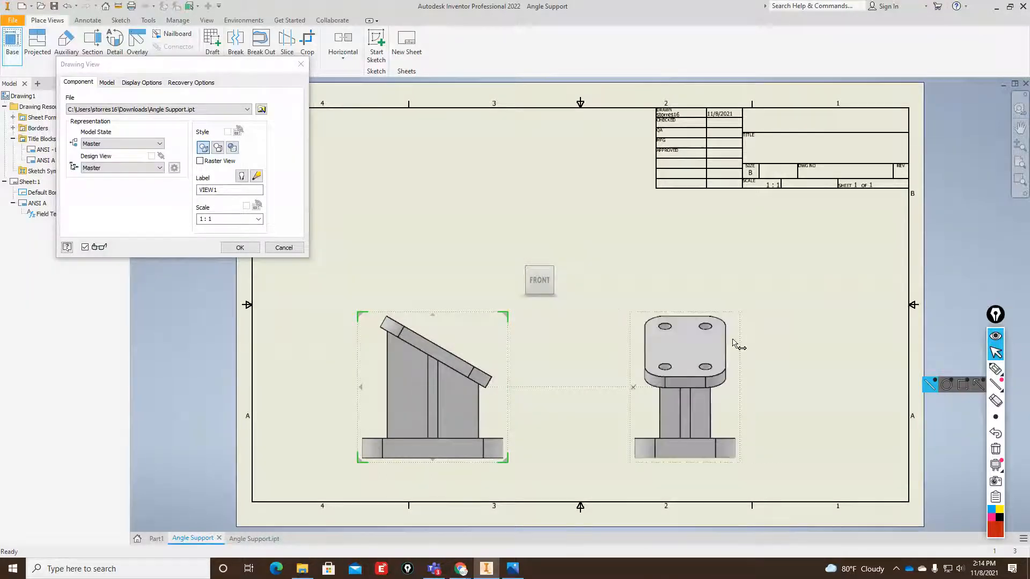
{"action": "left_click", "coordinate": [797, 236]}
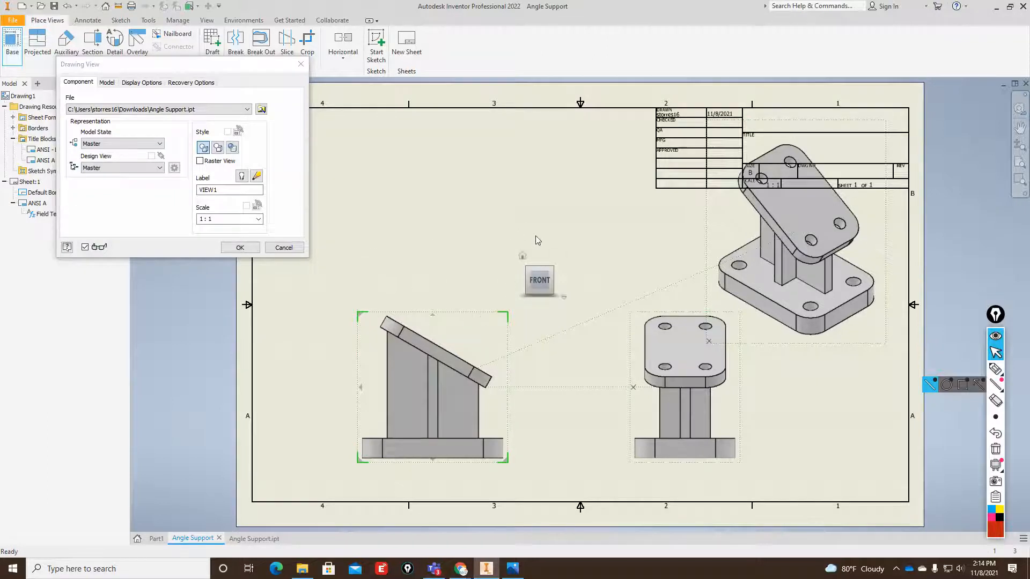
{"action": "left_click", "coordinate": [240, 248]}
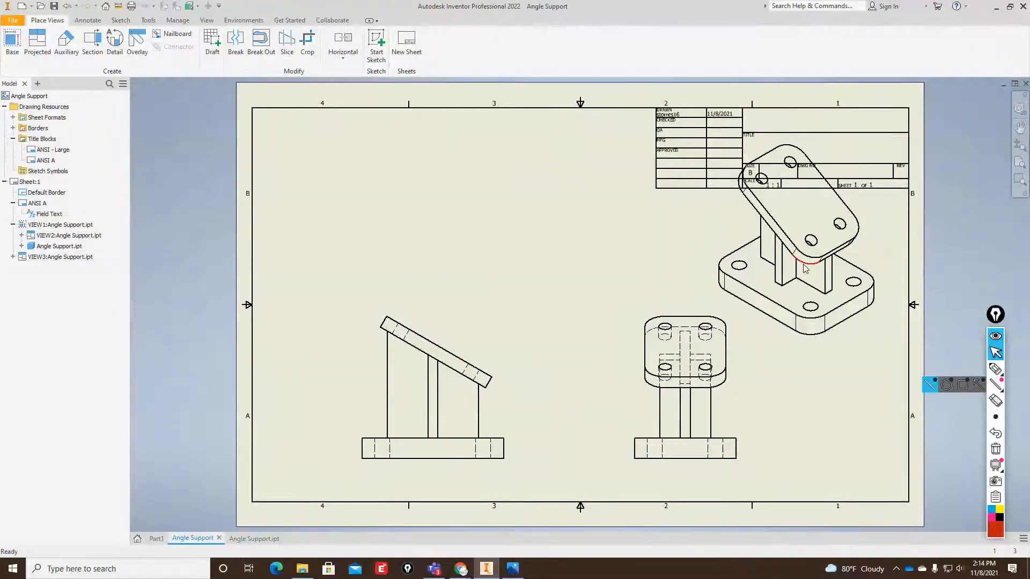
Set the isometric view's scale to 1/2 and move it slightly down and right, clear of the title block.
{"action": "right_click", "coordinate": [862, 347]}
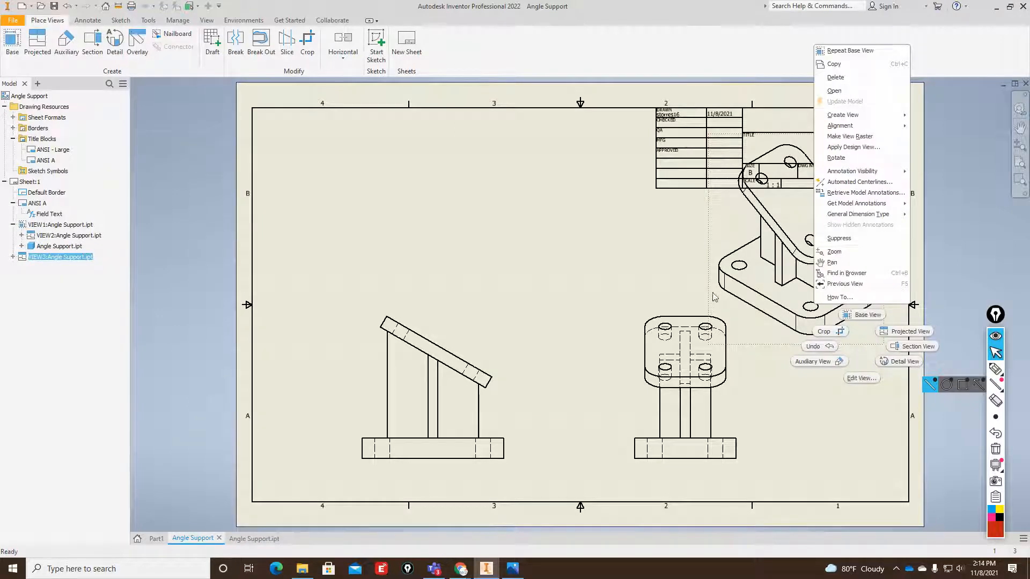
{"action": "left_click", "coordinate": [862, 379]}
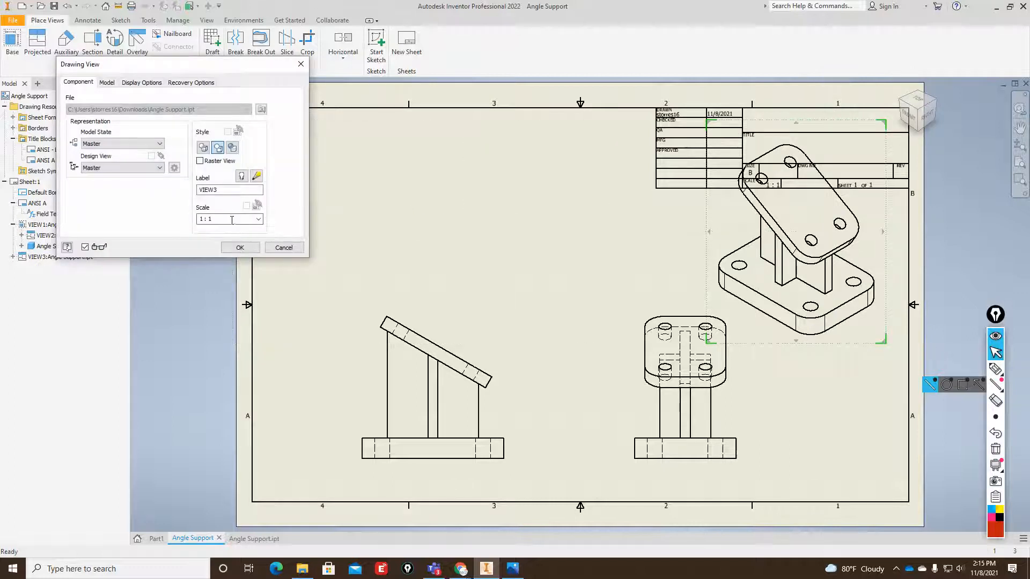
{"action": "left_click", "coordinate": [259, 220]}
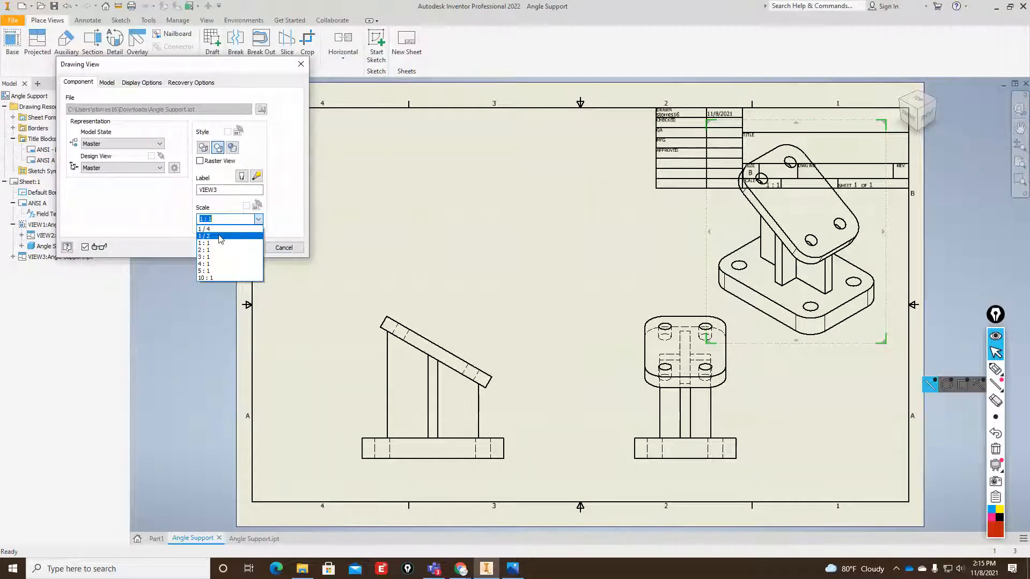
{"action": "left_click", "coordinate": [221, 236]}
{"action": "left_click", "coordinate": [241, 247]}
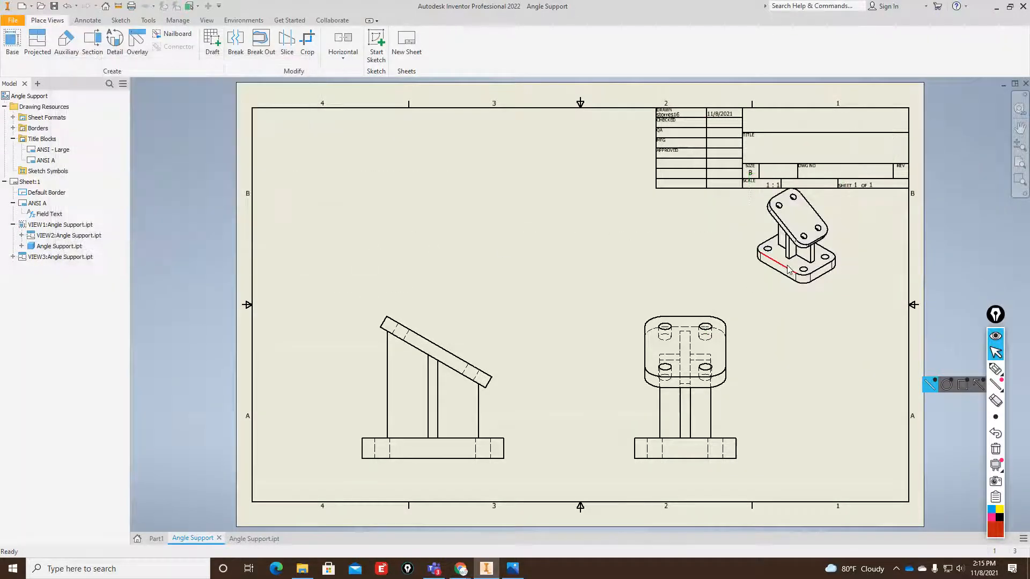
{"action": "left_click_drag", "start_coordinate": [840, 293], "coordinate": [870, 311]}
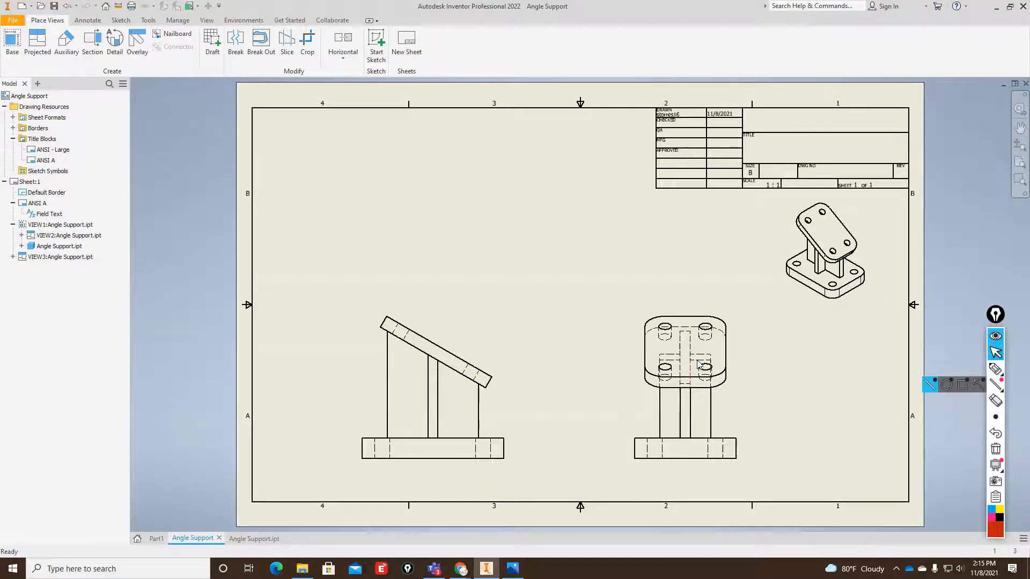
Examine the visible and hidden lines of the plate holes and ribs in the side view.
{"action": "scroll", "coordinate": [704, 363], "scroll_direction": "down", "scroll_amount": 2}
{"action": "scroll", "coordinate": [705, 363], "scroll_direction": "up", "scroll_amount": 8}
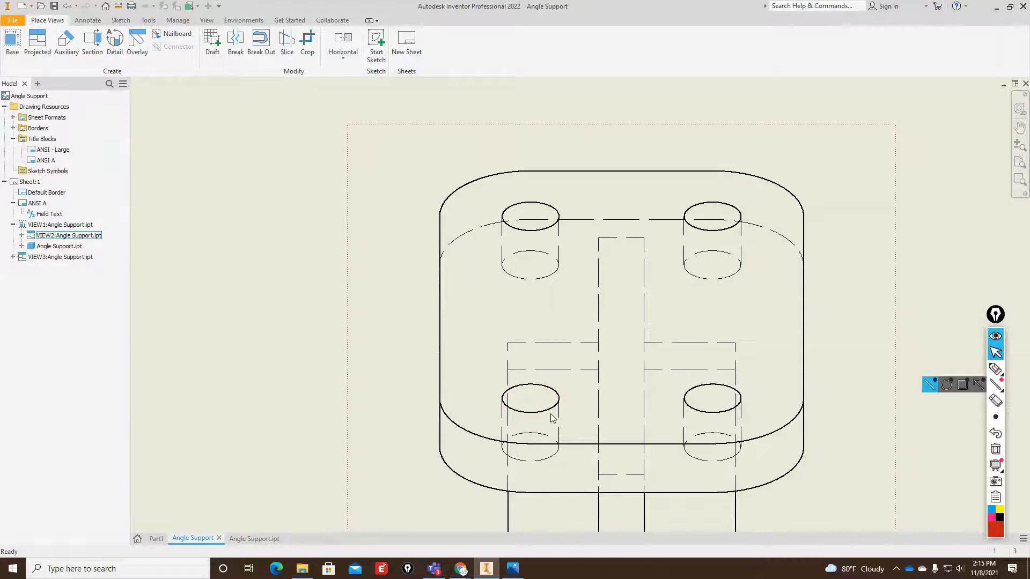
{"action": "scroll", "coordinate": [720, 286], "scroll_direction": "down", "scroll_amount": 7}
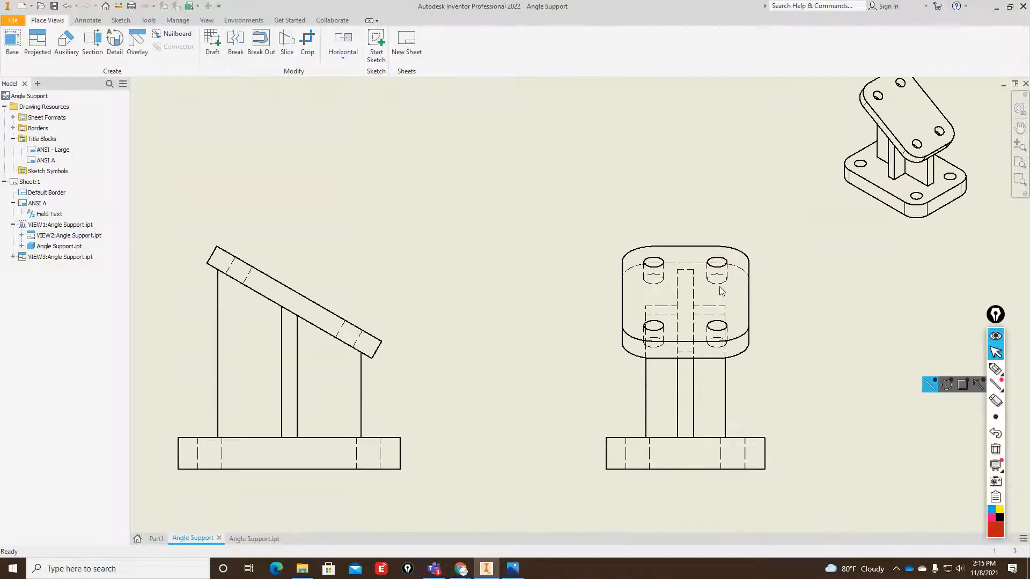
{"action": "scroll", "coordinate": [718, 310], "scroll_direction": "up", "scroll_amount": 3}
{"action": "scroll", "coordinate": [703, 343], "scroll_direction": "down", "scroll_amount": 3}
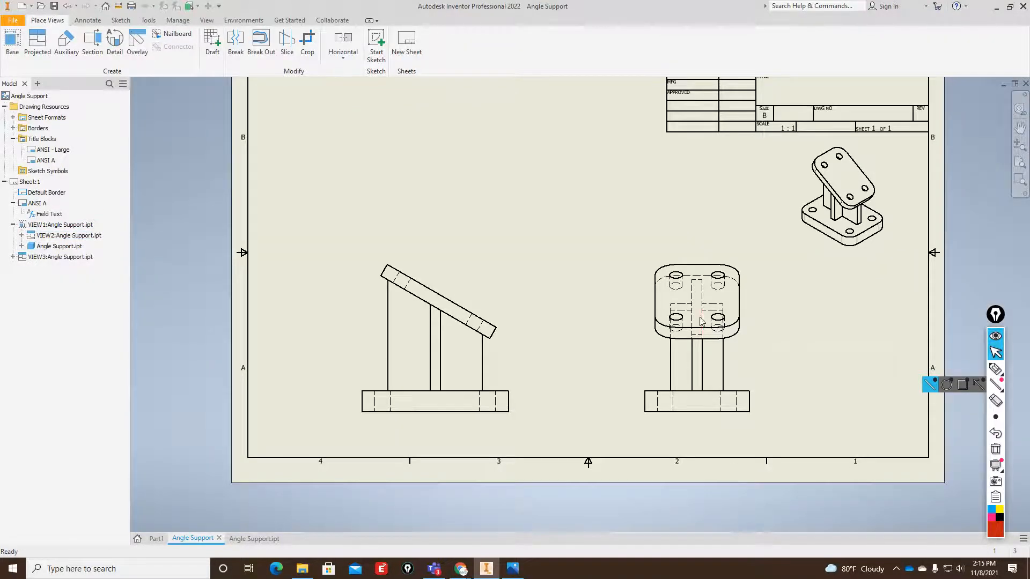
{"action": "scroll", "coordinate": [609, 427], "scroll_direction": "down", "scroll_amount": 3}
{"action": "scroll", "coordinate": [579, 391], "scroll_direction": "up", "scroll_amount": 2}
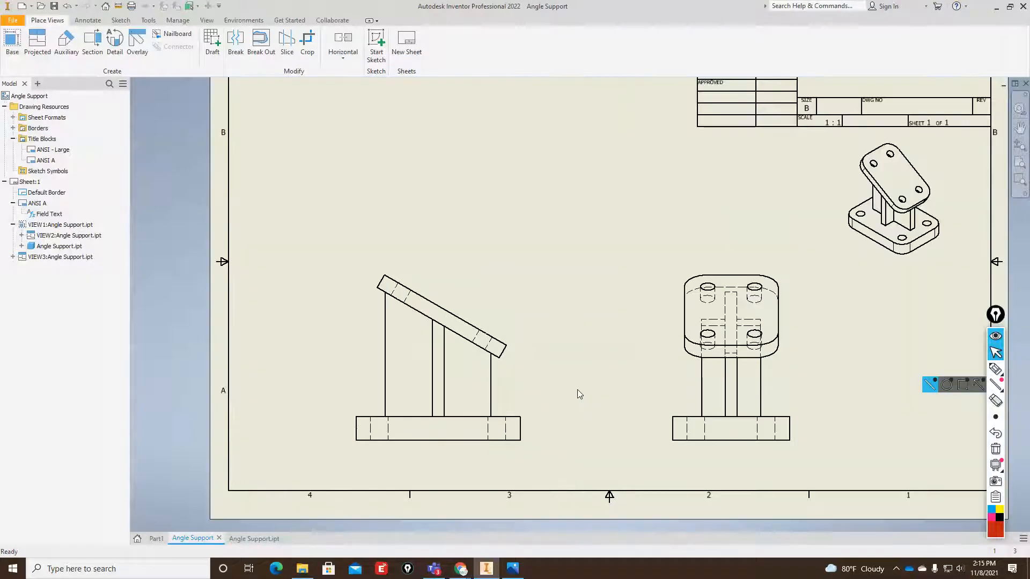
Create a full 1:1 section view A from a horizontal line through the front view's ribs above the base, placing it above that view.
{"action": "left_click", "coordinate": [96, 54]}
{"action": "left_click", "coordinate": [354, 385]}
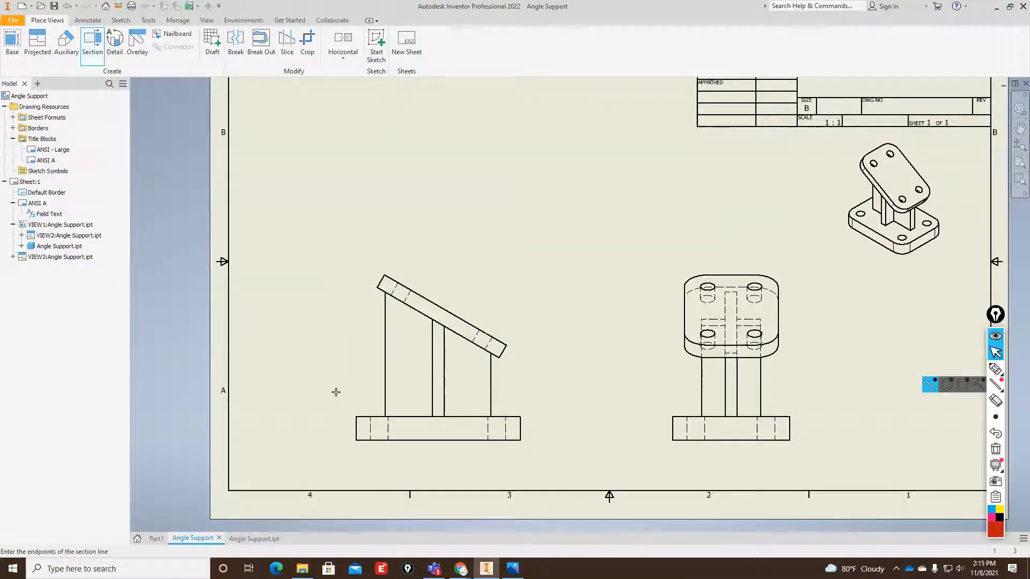
{"action": "left_click", "coordinate": [328, 389]}
{"action": "left_click", "coordinate": [552, 387]}
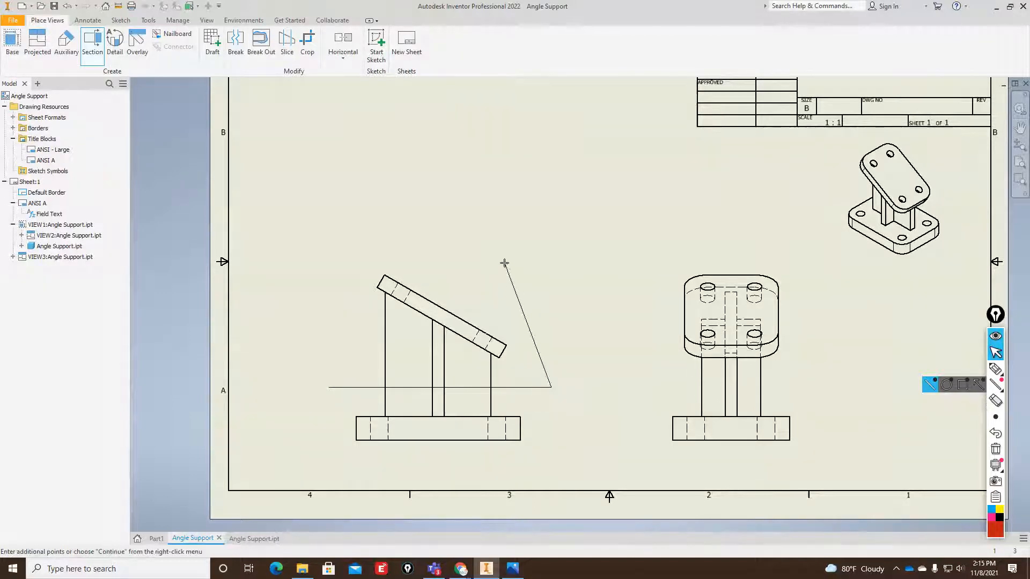
{"action": "right_click_drag", "start_coordinate": [559, 290], "coordinate": [595, 297]}
{"action": "left_click", "coordinate": [605, 289]}
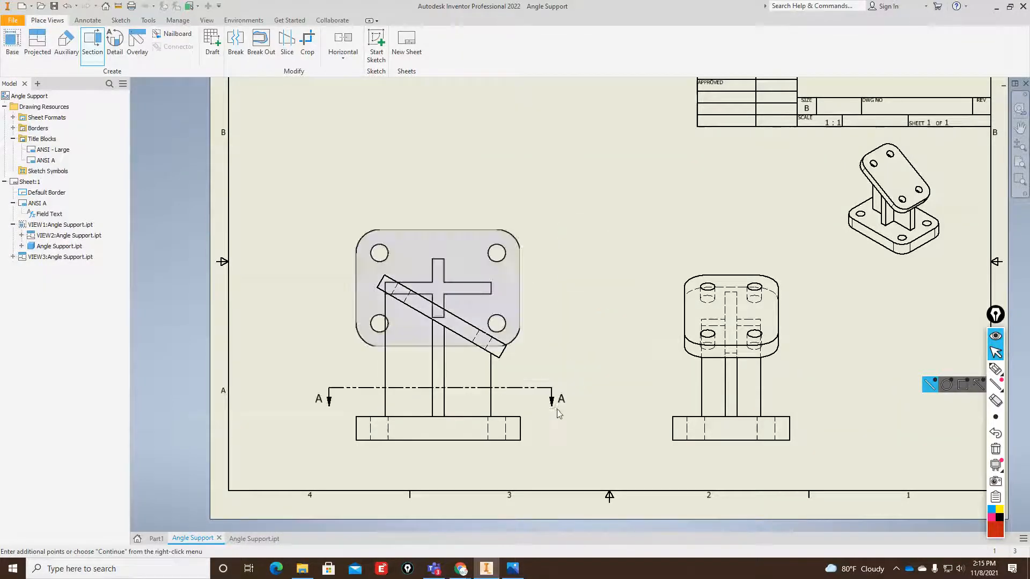
{"action": "scroll", "coordinate": [536, 385], "scroll_direction": "up", "scroll_amount": 3}
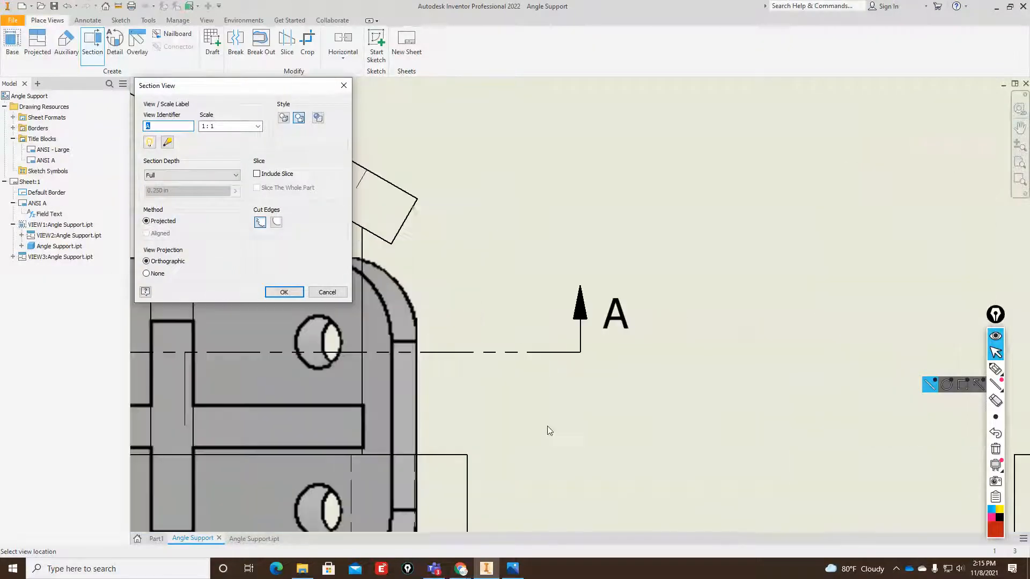
{"action": "scroll", "coordinate": [547, 426], "scroll_direction": "down", "scroll_amount": 5}
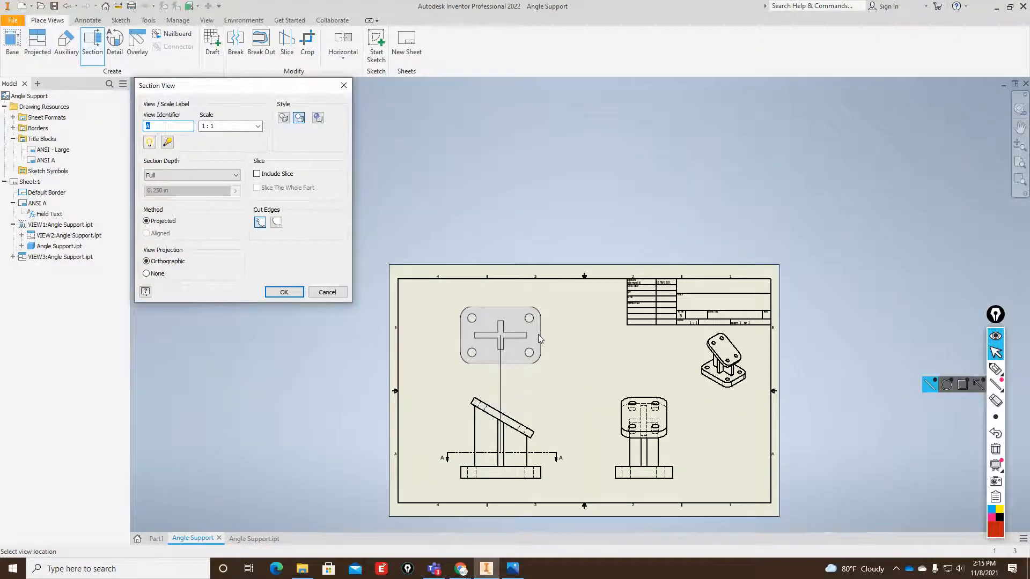
{"action": "left_click", "coordinate": [538, 326]}
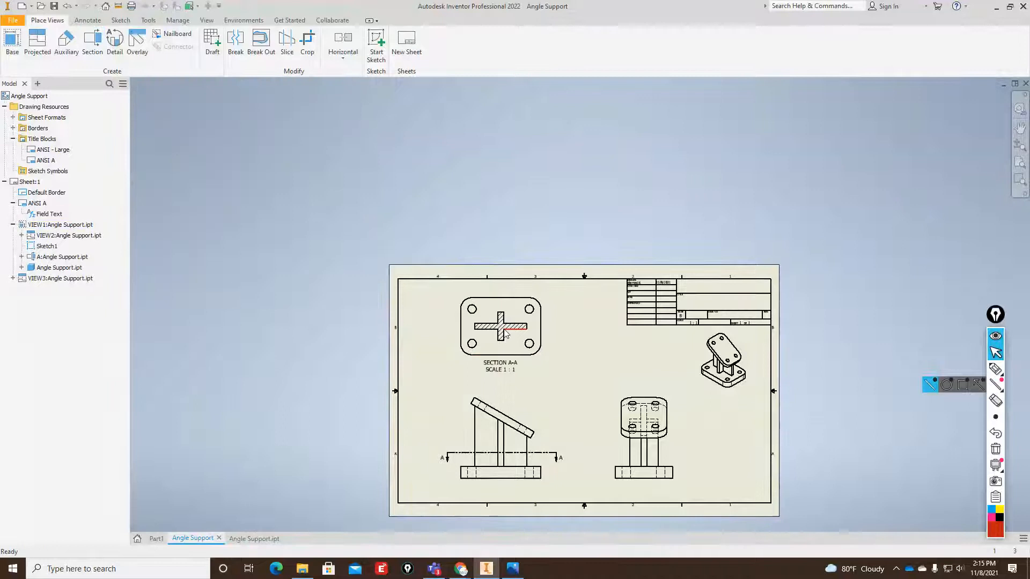
Create a 1:1 auxiliary view B of the front view from the inclined plate's top edge and place it to the upper right.
{"action": "scroll", "coordinate": [506, 333], "scroll_direction": "down", "scroll_amount": 2}
{"action": "scroll", "coordinate": [482, 317], "scroll_direction": "up", "scroll_amount": 5}
{"action": "scroll", "coordinate": [463, 343], "scroll_direction": "down", "scroll_amount": 2}
{"action": "scroll", "coordinate": [462, 343], "scroll_direction": "down", "scroll_amount": 3}
{"action": "scroll", "coordinate": [509, 333], "scroll_direction": "up", "scroll_amount": 4}
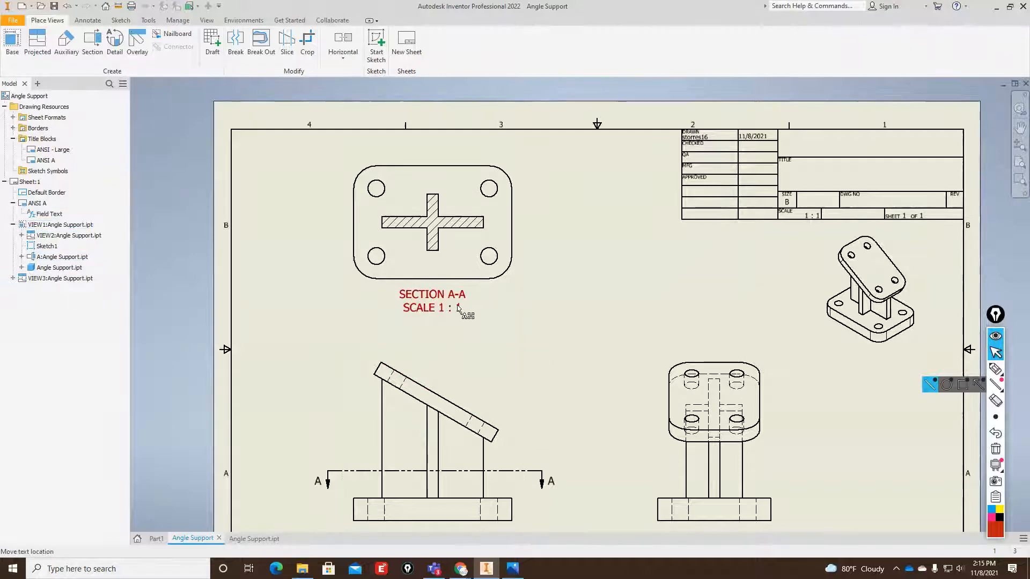
{"action": "scroll", "coordinate": [640, 329], "scroll_direction": "down", "scroll_amount": 3}
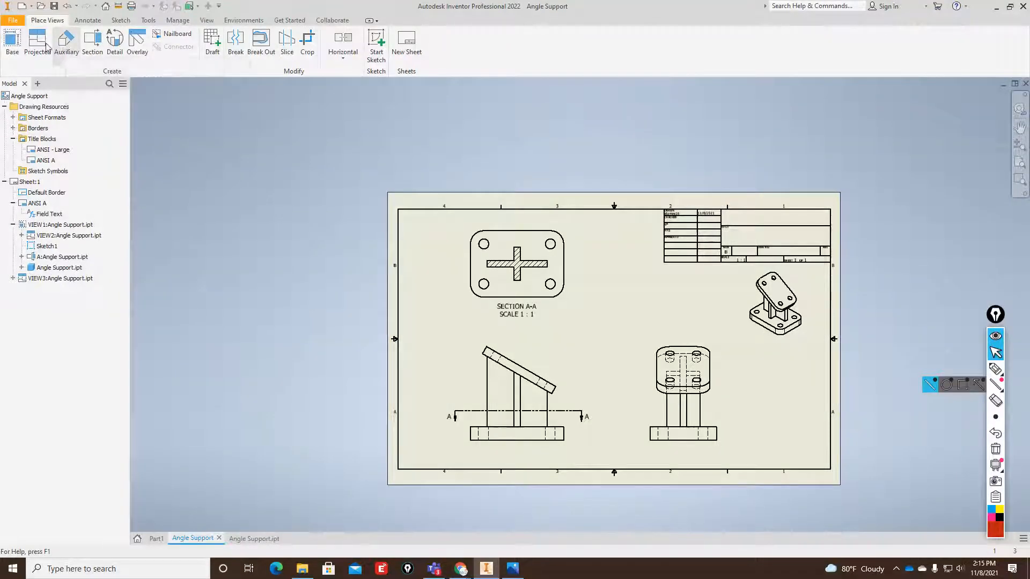
{"action": "left_click", "coordinate": [63, 48]}
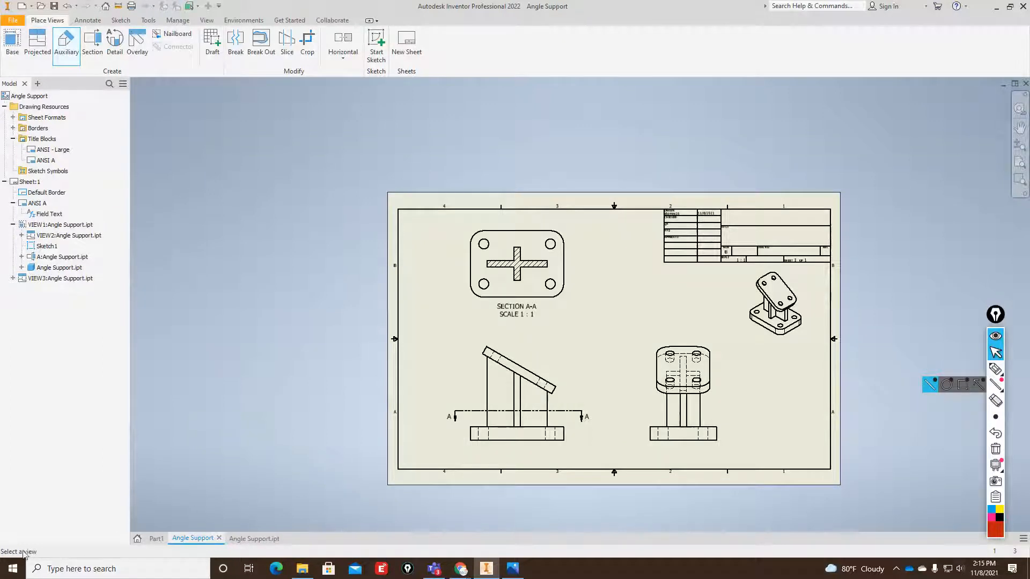
{"action": "scroll", "coordinate": [510, 407], "scroll_direction": "up", "scroll_amount": 5}
{"action": "scroll", "coordinate": [539, 375], "scroll_direction": "down", "scroll_amount": 3}
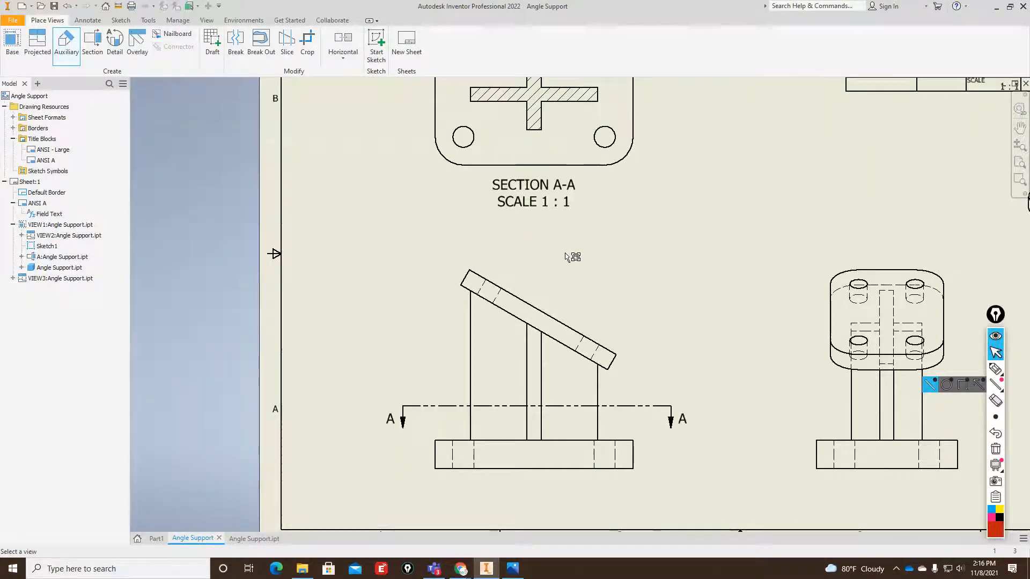
{"action": "left_click", "coordinate": [496, 264]}
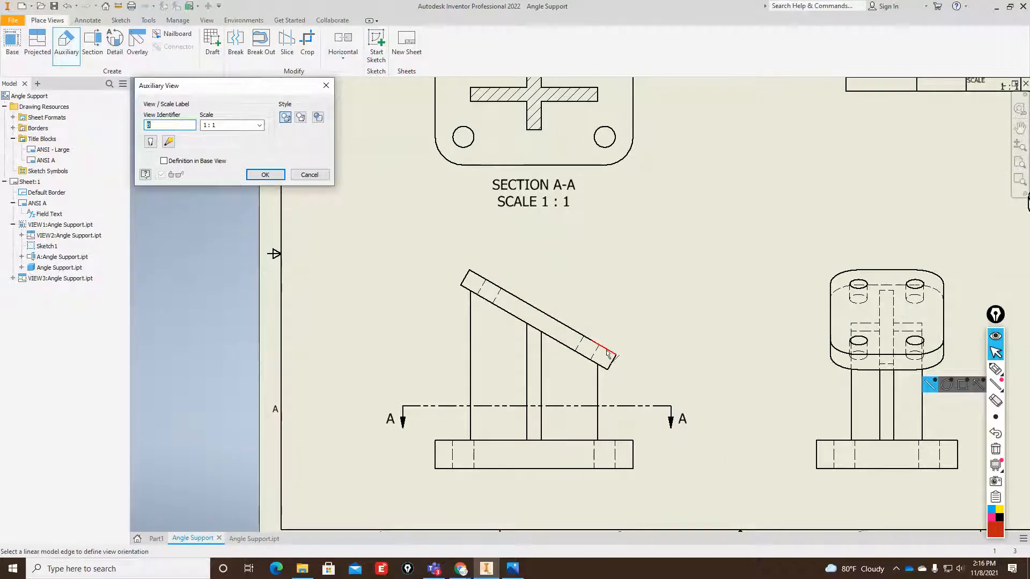
{"action": "left_click", "coordinate": [564, 331]}
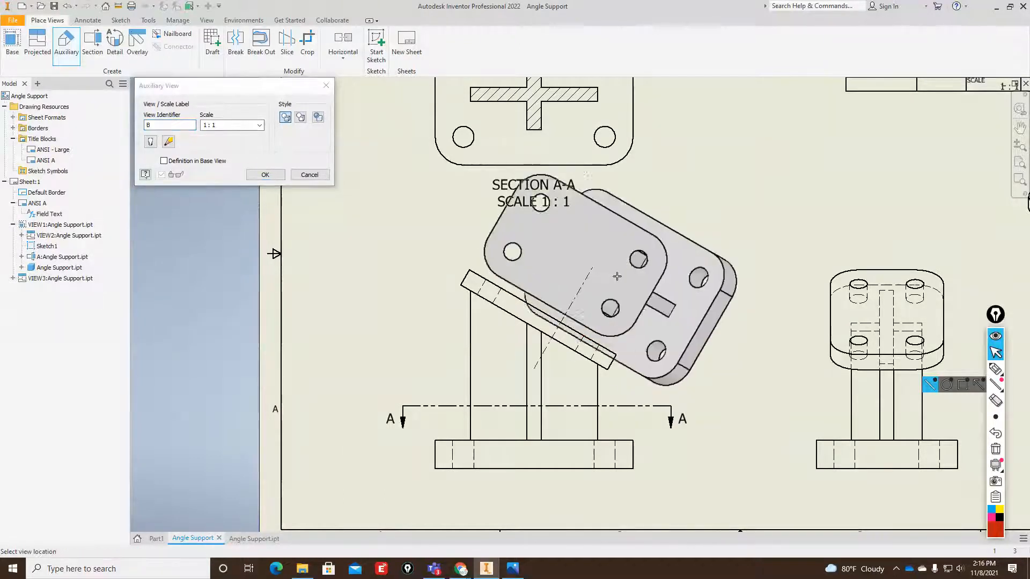
{"action": "scroll", "coordinate": [649, 402], "scroll_direction": "down", "scroll_amount": 5}
{"action": "scroll", "coordinate": [636, 325], "scroll_direction": "up", "scroll_amount": 8}
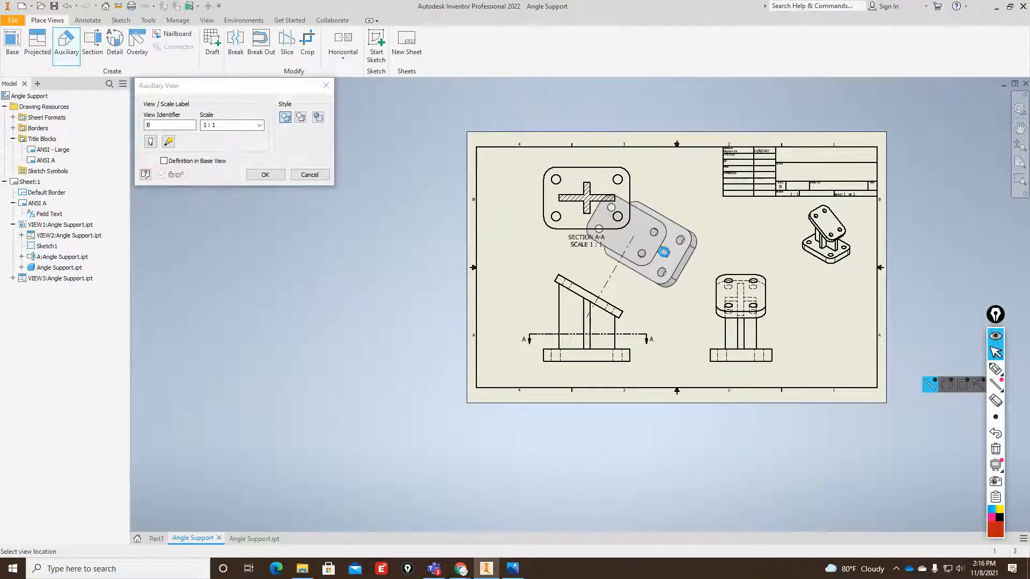
{"action": "left_click", "coordinate": [664, 252]}
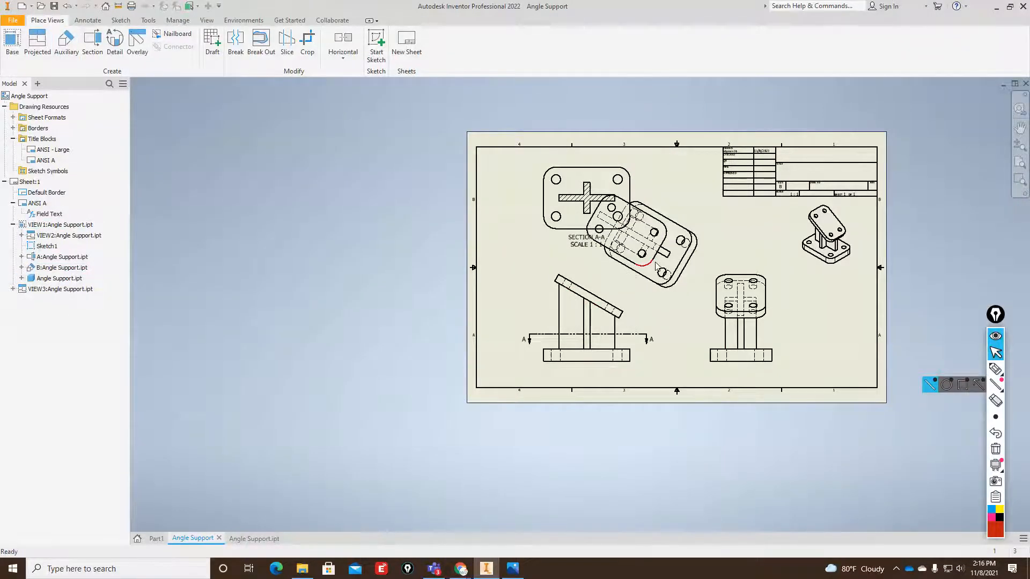
Move the front view, with its section and auxiliary views, a little to the right on the sheet.
{"action": "scroll", "coordinate": [656, 261], "scroll_direction": "down", "scroll_amount": 3}
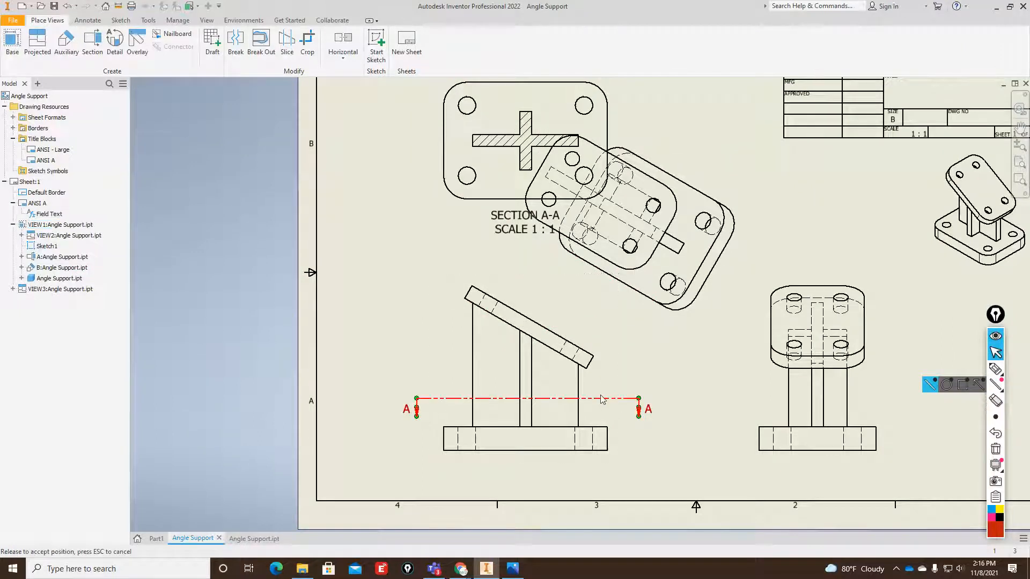
{"action": "left_click_drag", "start_coordinate": [621, 377], "coordinate": [679, 382]}
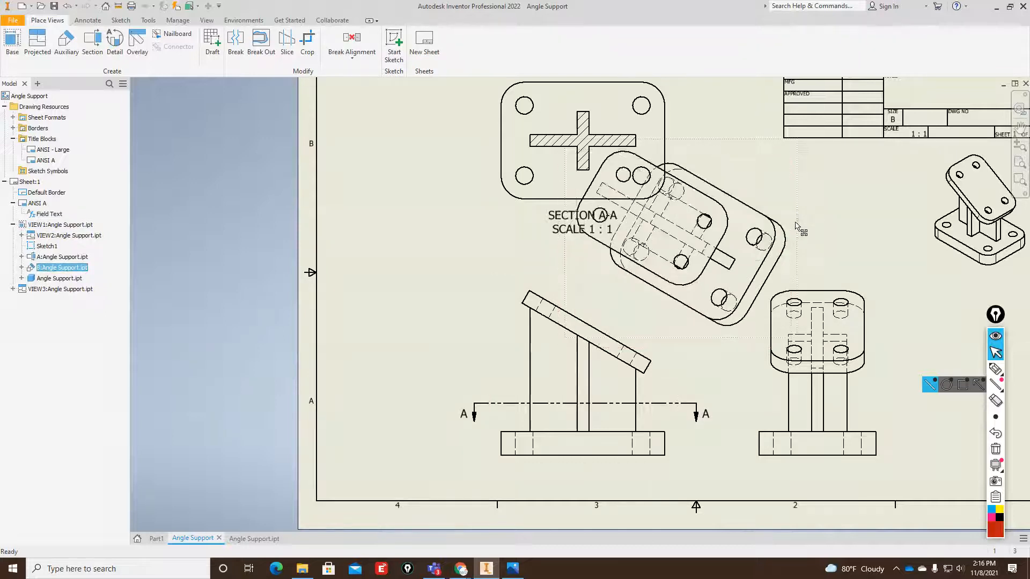
{"action": "scroll", "coordinate": [437, 406], "scroll_direction": "down", "scroll_amount": 2}
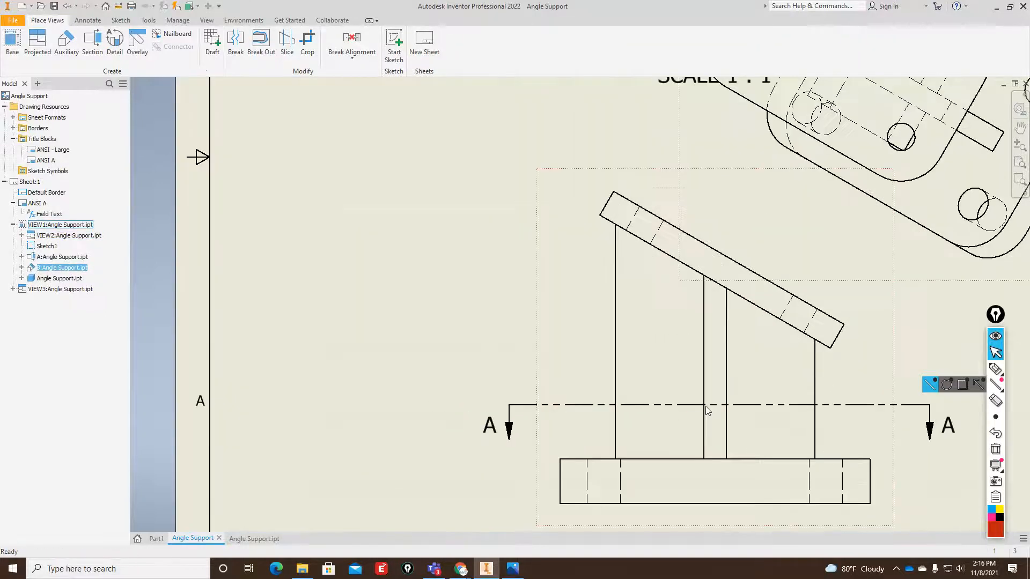
{"action": "scroll", "coordinate": [459, 384], "scroll_direction": "up", "scroll_amount": 5}
{"action": "scroll", "coordinate": [596, 385], "scroll_direction": "down", "scroll_amount": 2}
{"action": "left_click_drag", "start_coordinate": [601, 390], "coordinate": [687, 374]}
{"action": "left_click", "coordinate": [905, 299]}
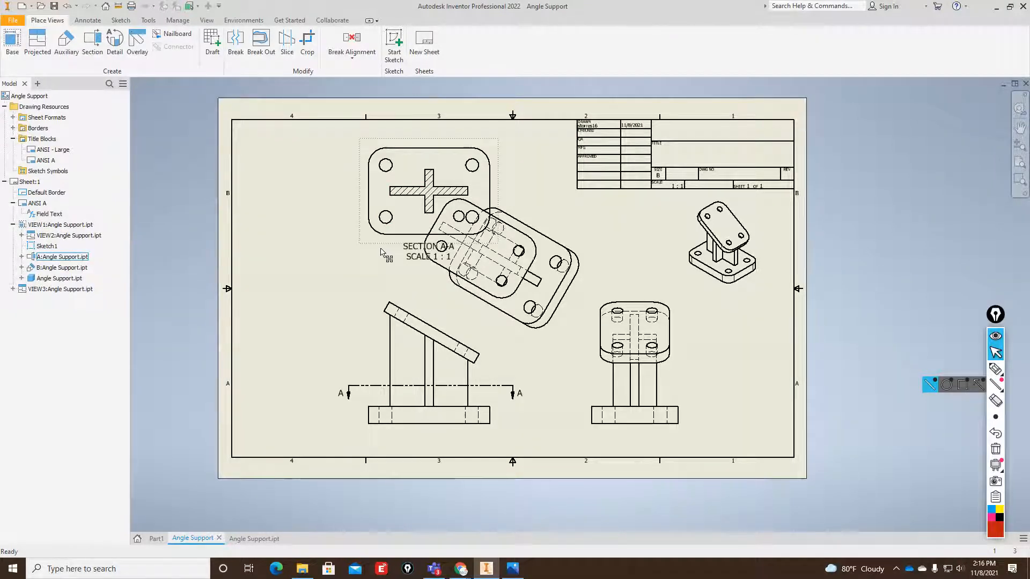
Break the alignment of Section A-A with the front view and move it left into the sheet's upper-left area.
{"action": "left_click", "coordinate": [382, 252]}
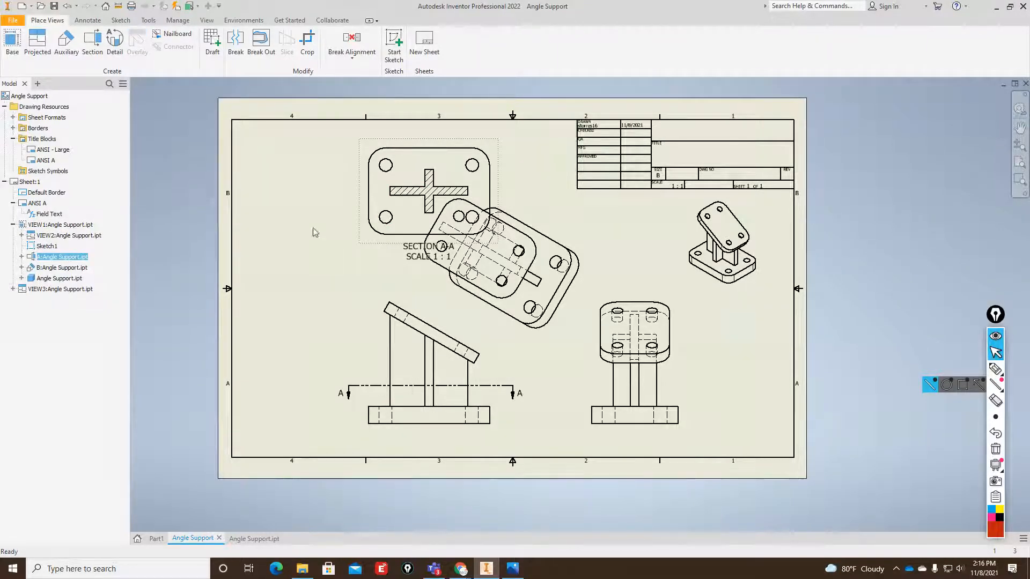
{"action": "left_click", "coordinate": [356, 58]}
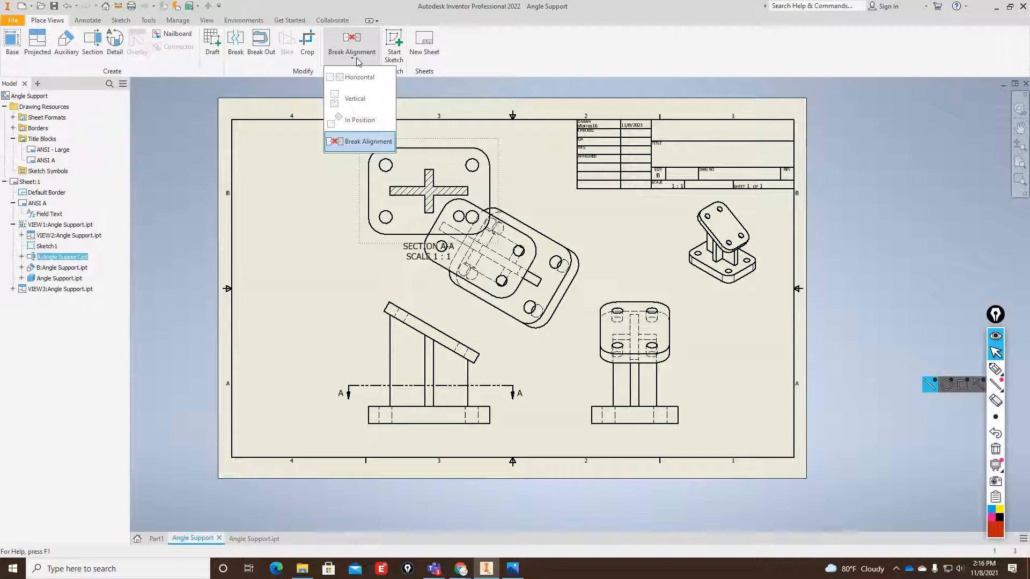
{"action": "left_click", "coordinate": [360, 141]}
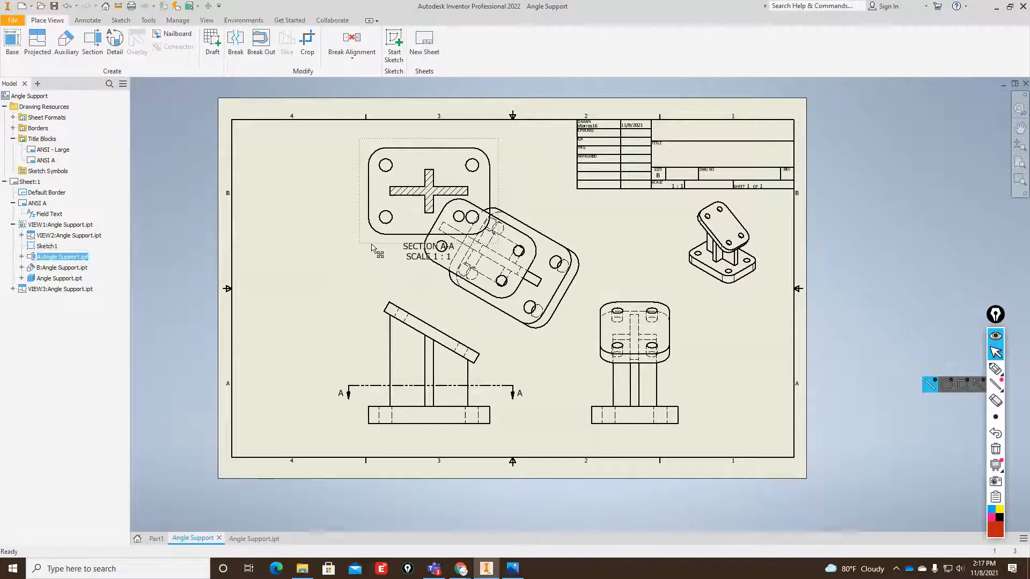
{"action": "left_click_drag", "start_coordinate": [375, 246], "coordinate": [273, 247]}
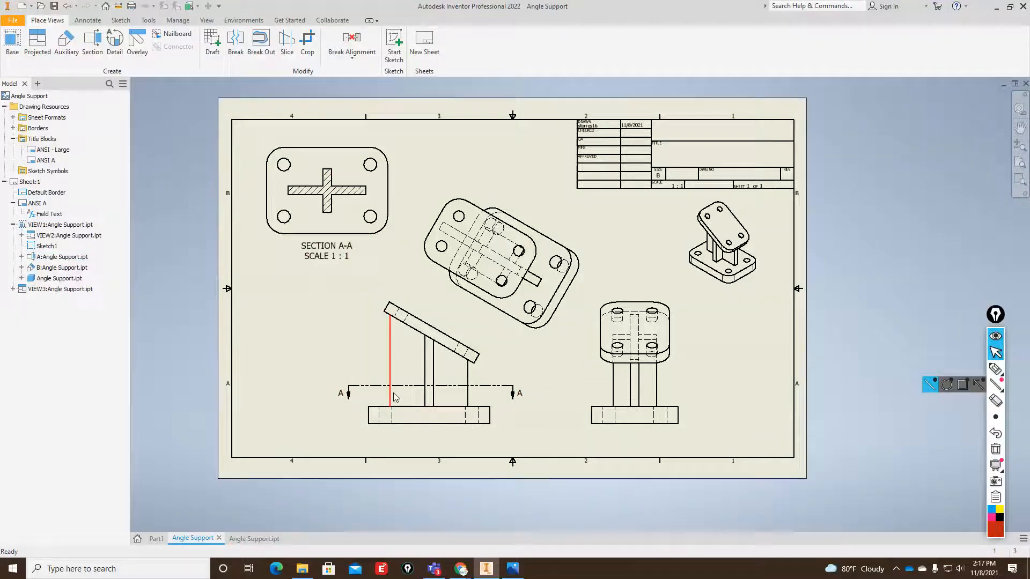
Shift the auxiliary view slightly farther from the front view along its projection direction and inspect its overlapping plate outlines.
{"action": "left_click_drag", "start_coordinate": [486, 386], "coordinate": [486, 395]}
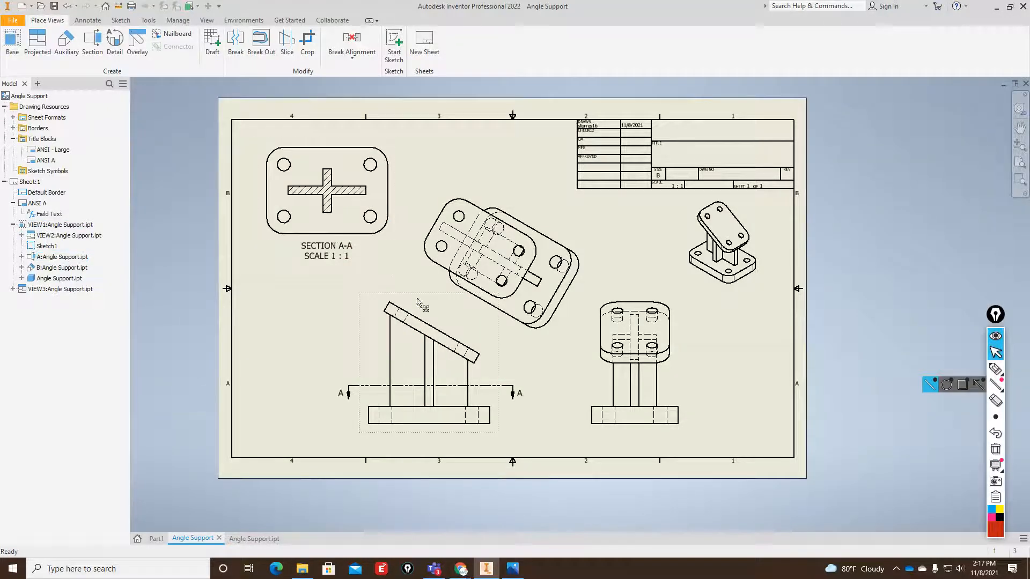
{"action": "left_click", "coordinate": [483, 194]}
{"action": "left_click_drag", "start_coordinate": [483, 194], "coordinate": [487, 187]}
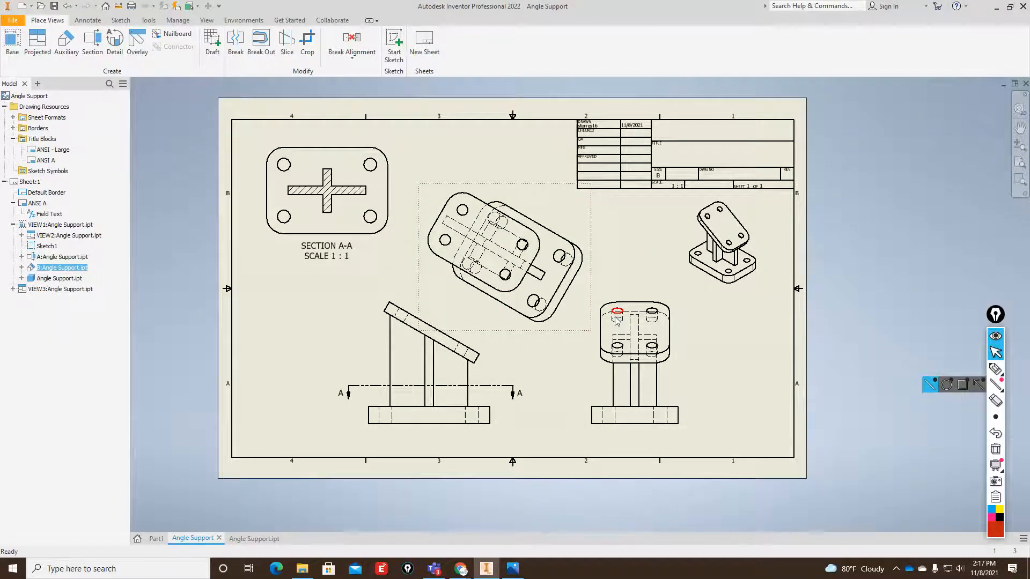
{"action": "scroll", "coordinate": [494, 231], "scroll_direction": "up", "scroll_amount": 2}
{"action": "scroll", "coordinate": [496, 247], "scroll_direction": "down", "scroll_amount": 5}
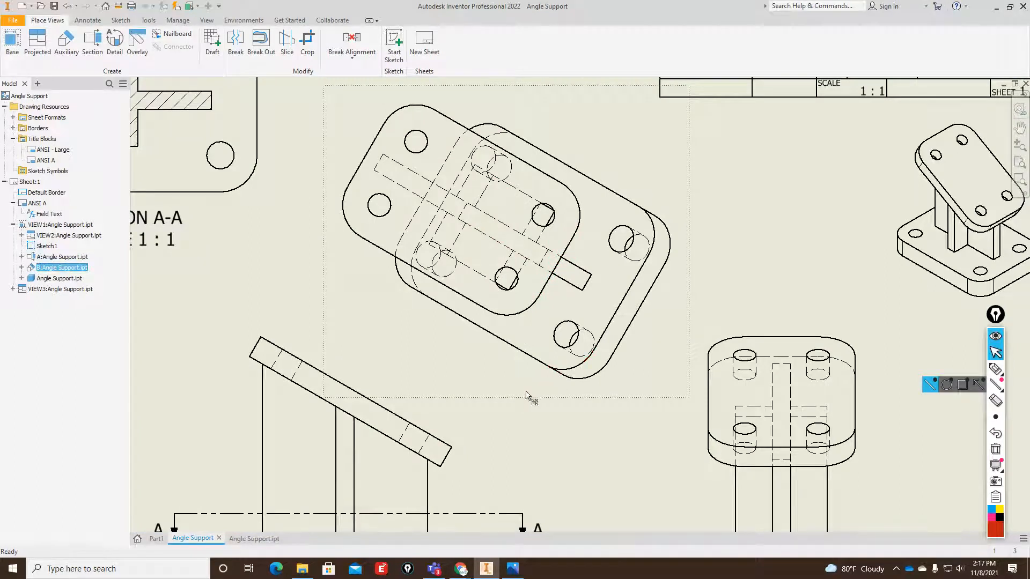
{"action": "scroll", "coordinate": [496, 378], "scroll_direction": "up", "scroll_amount": 3}
{"action": "scroll", "coordinate": [497, 355], "scroll_direction": "down", "scroll_amount": 4}
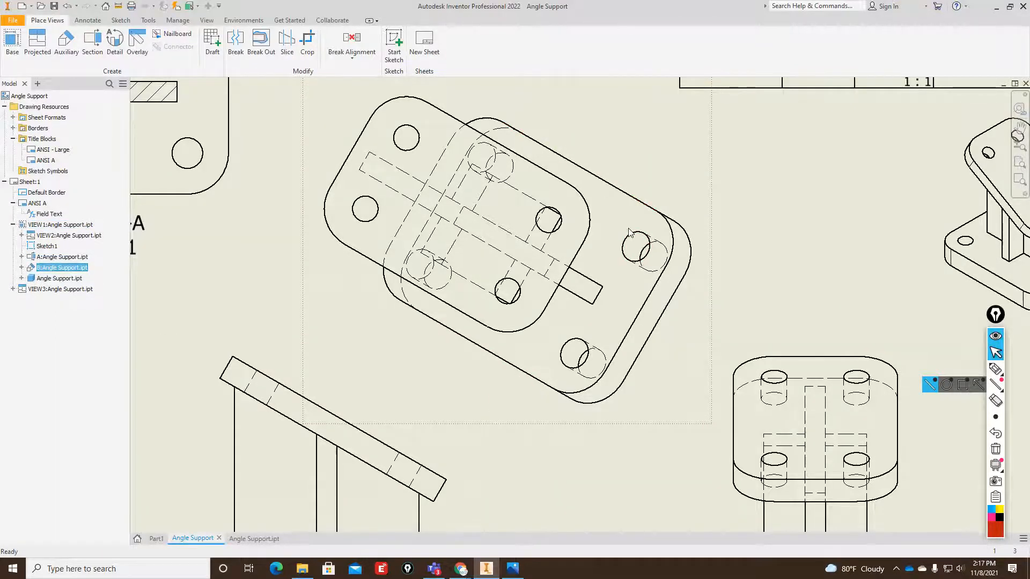
Mark up the base plate's overlapping holes in the auxiliary and front views in red, write "Full", and clear the markings.
{"action": "scroll", "coordinate": [632, 233], "scroll_direction": "down", "scroll_amount": 2}
{"action": "scroll", "coordinate": [635, 239], "scroll_direction": "up", "scroll_amount": 5}
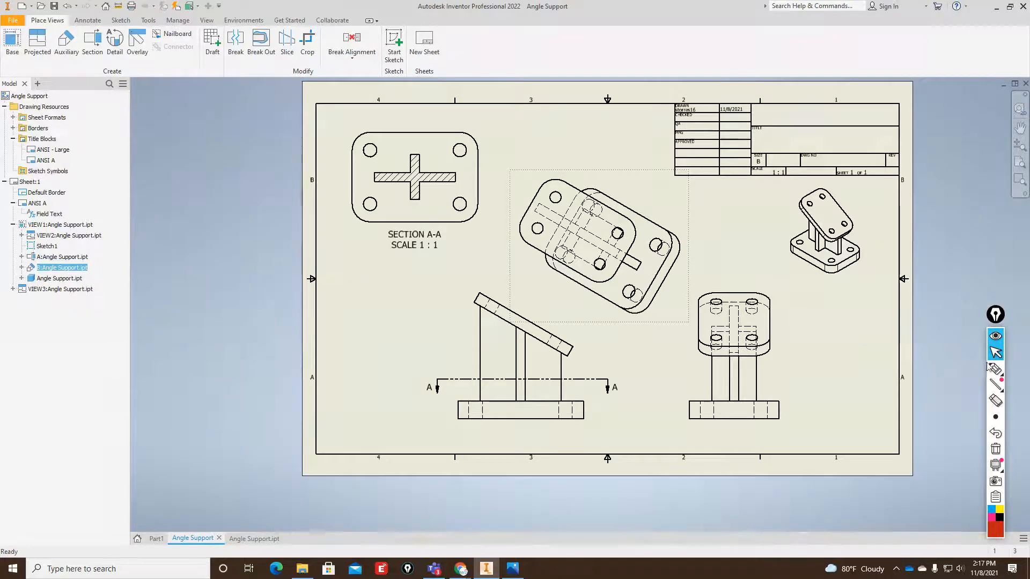
{"action": "left_click", "coordinate": [994, 369]}
{"action": "mouse_move", "coordinate": [680, 226]}
{"action": "left_mouse_down"}
{"action": "mouse_move", "coordinate": [670, 228]}
{"action": "mouse_move", "coordinate": [678, 262]}
{"action": "left_mouse_up"}
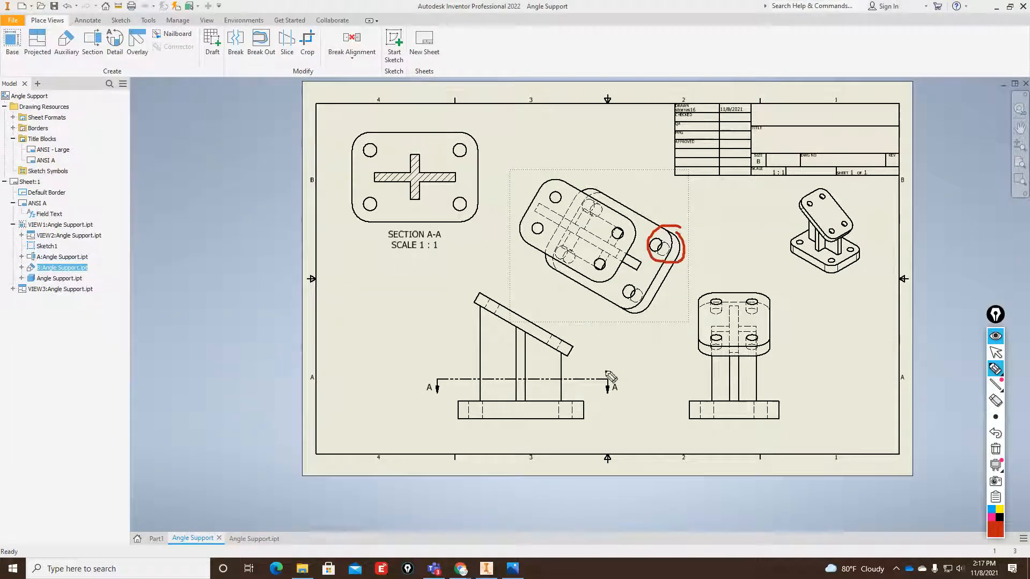
{"action": "mouse_move", "coordinate": [568, 392]}
{"action": "left_mouse_down"}
{"action": "mouse_move", "coordinate": [589, 423]}
{"action": "mouse_move", "coordinate": [522, 427]}
{"action": "left_mouse_up"}
{"action": "left_click_drag", "start_coordinate": [475, 396], "coordinate": [504, 418]}
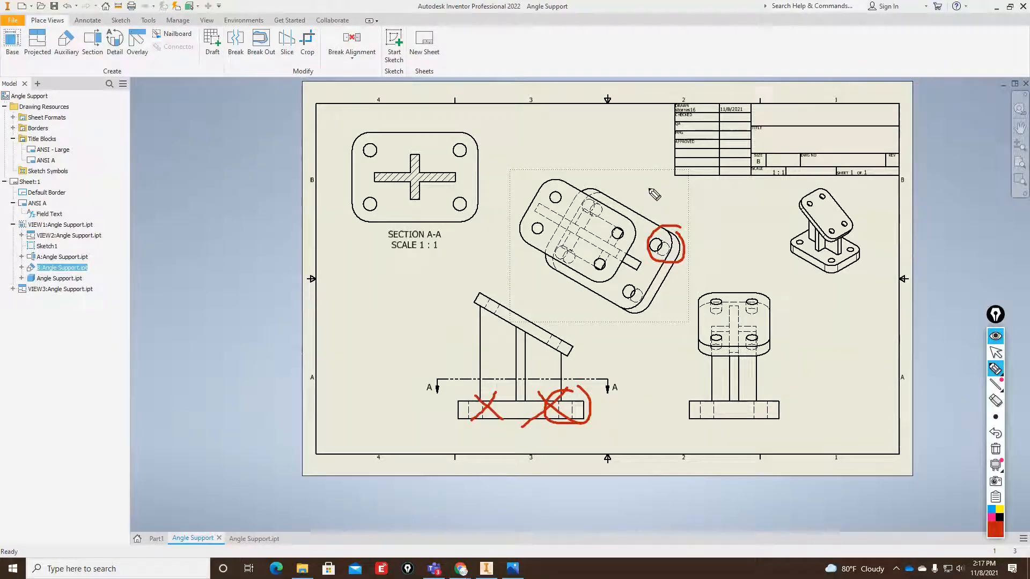
{"action": "mouse_move", "coordinate": [669, 206]}
{"action": "left_mouse_down"}
{"action": "mouse_move", "coordinate": [676, 188]}
{"action": "mouse_move", "coordinate": [692, 202]}
{"action": "left_mouse_up"}
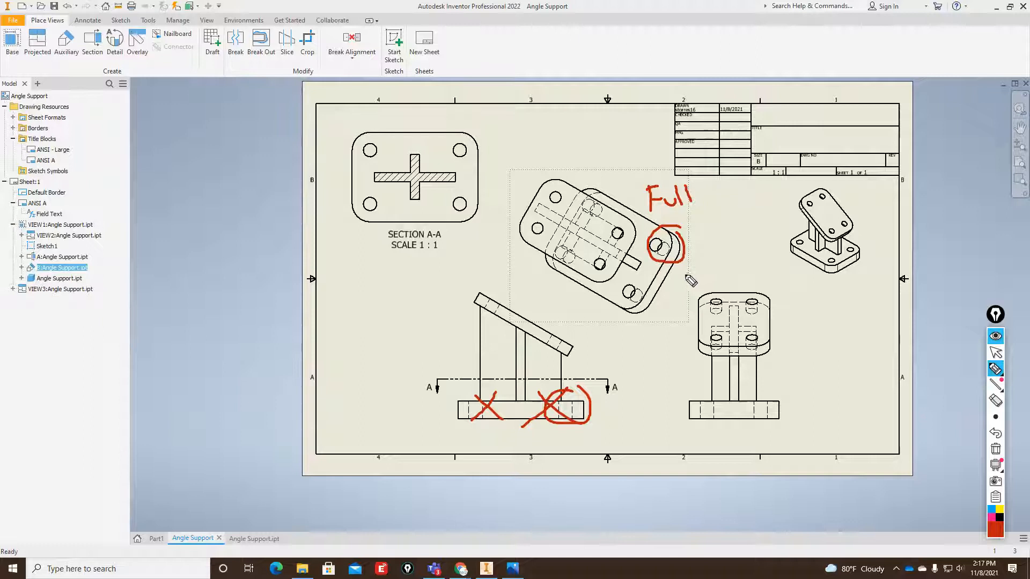
{"action": "left_click", "coordinate": [995, 449]}
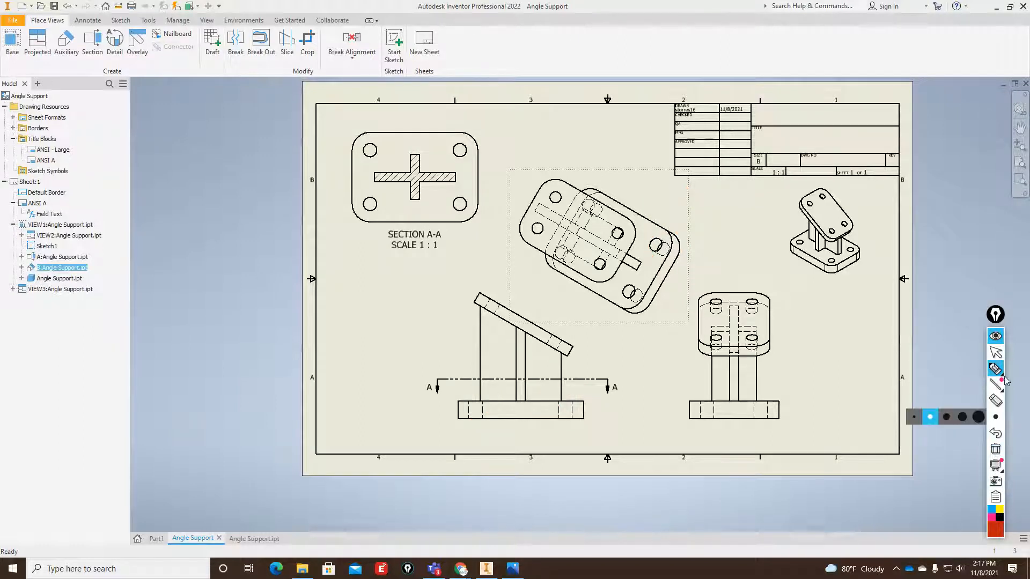
{"action": "left_click", "coordinate": [997, 353]}
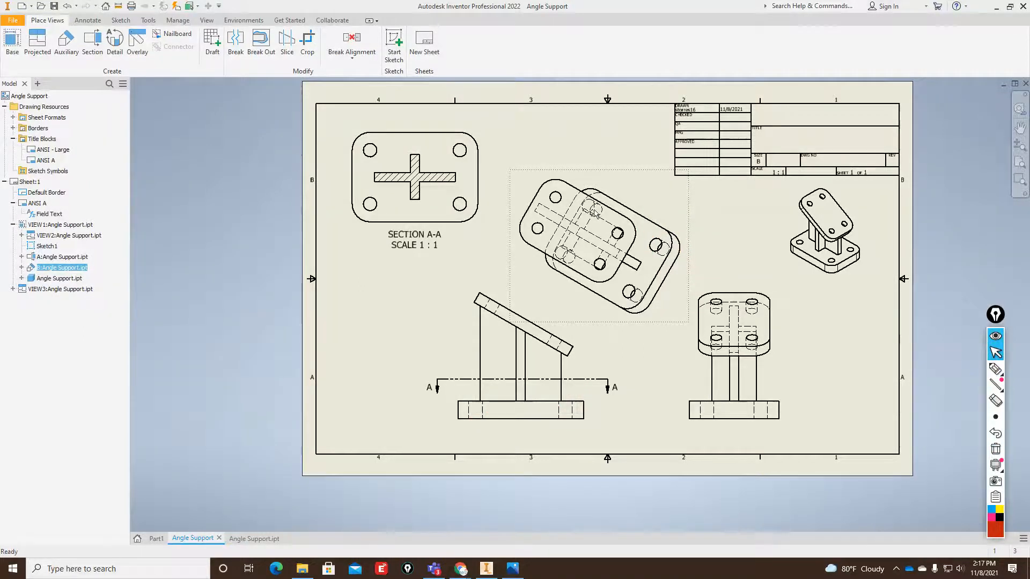
Hide the base plate's outer and inner corner arcs at the right-hand corner of the auxiliary view.
{"action": "scroll", "coordinate": [590, 209], "scroll_direction": "up", "scroll_amount": 5}
{"action": "scroll", "coordinate": [590, 209], "scroll_direction": "down", "scroll_amount": 10}
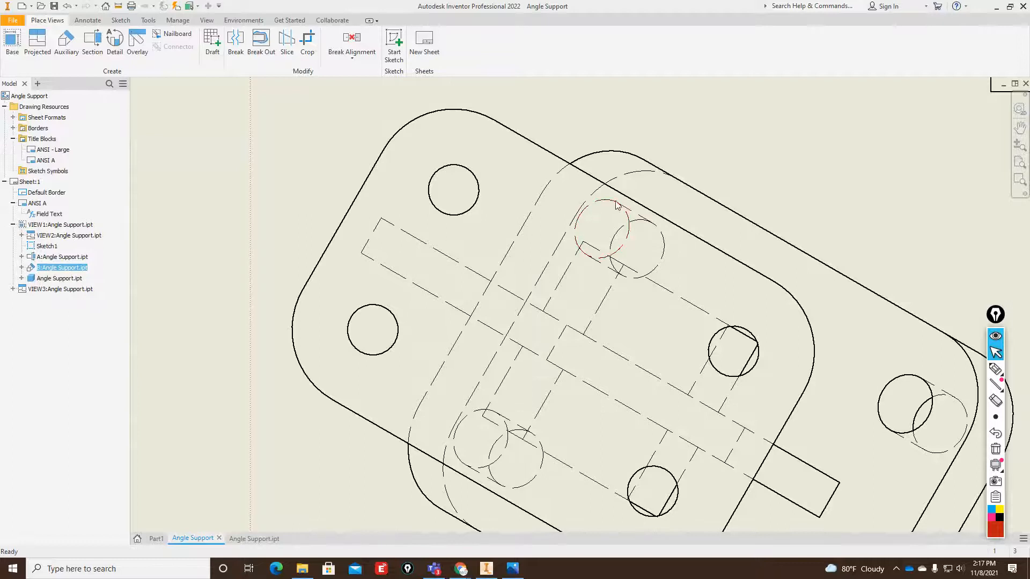
{"action": "scroll", "coordinate": [548, 208], "scroll_direction": "up", "scroll_amount": 3}
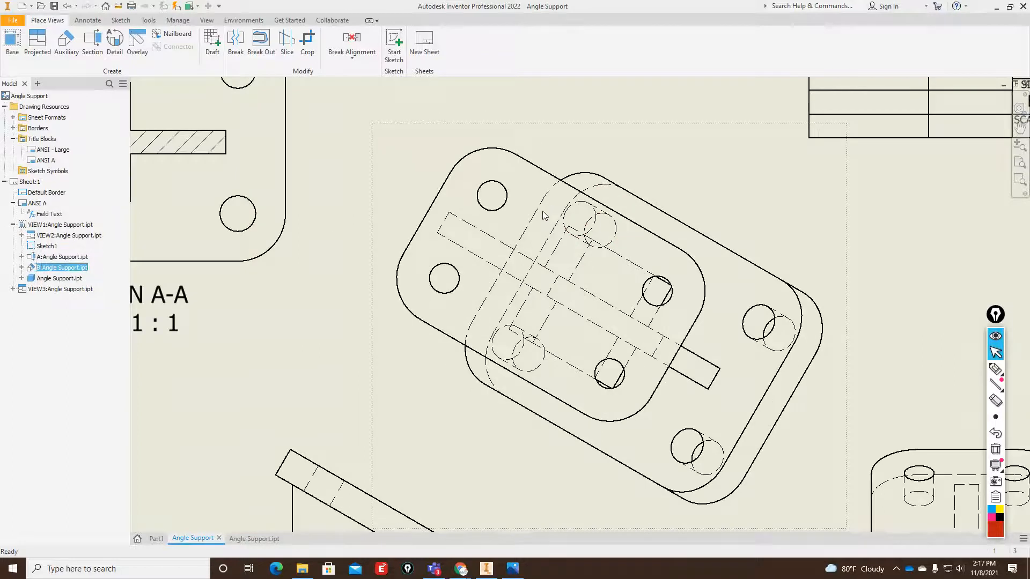
{"action": "left_click", "coordinate": [823, 324]}
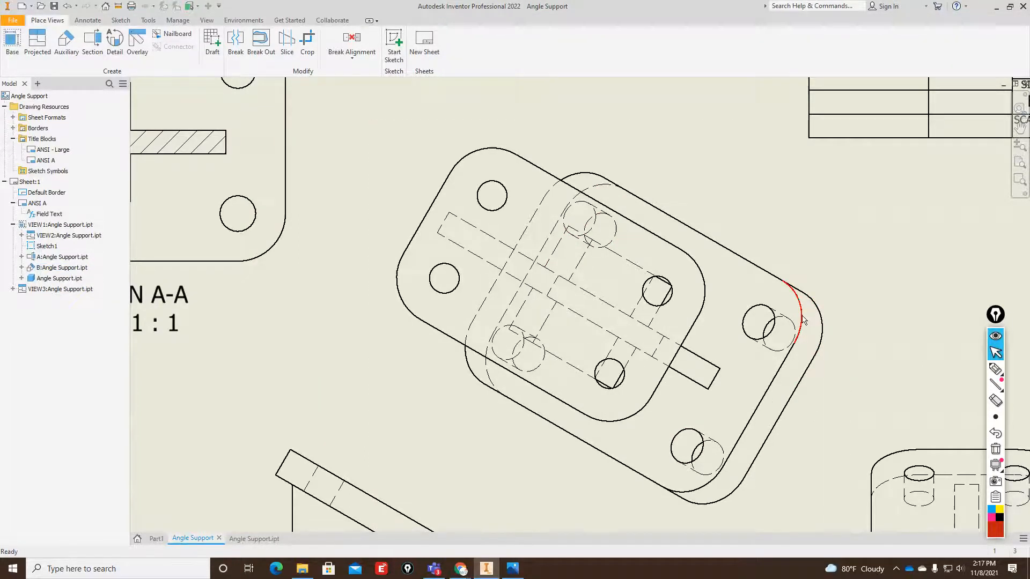
{"action": "right_click", "coordinate": [820, 316]}
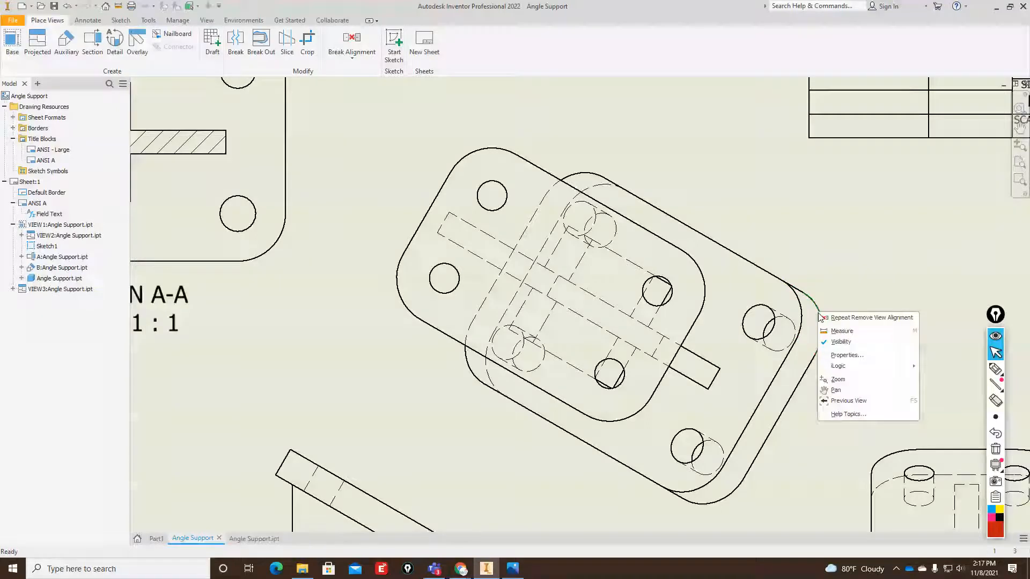
{"action": "left_click", "coordinate": [841, 342]}
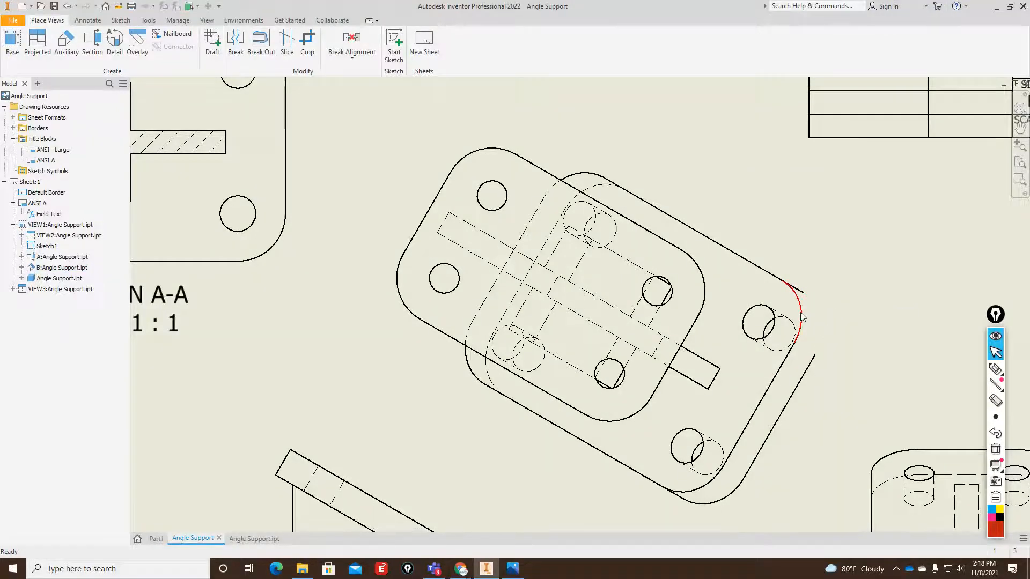
{"action": "right_click", "coordinate": [802, 316]}
{"action": "left_click", "coordinate": [837, 341]}
Hide the base plate's long upper edges and the hole outlines near the removed corner in the auxiliary view.
{"action": "right_click", "coordinate": [799, 296]}
{"action": "left_click", "coordinate": [818, 319]}
{"action": "right_click", "coordinate": [779, 279]}
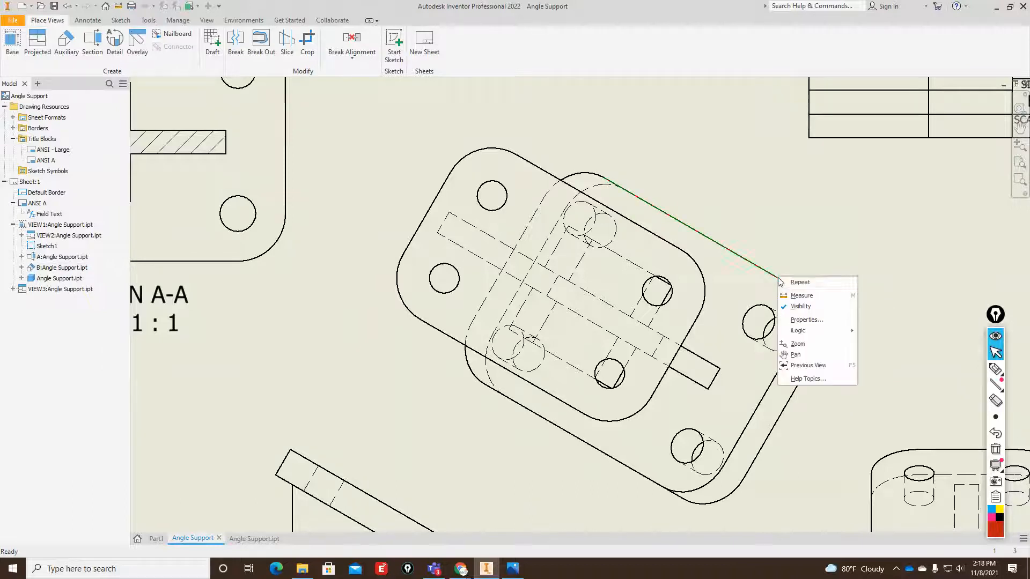
{"action": "left_click", "coordinate": [800, 306]}
{"action": "left_click_drag", "start_coordinate": [726, 267], "coordinate": [843, 441]}
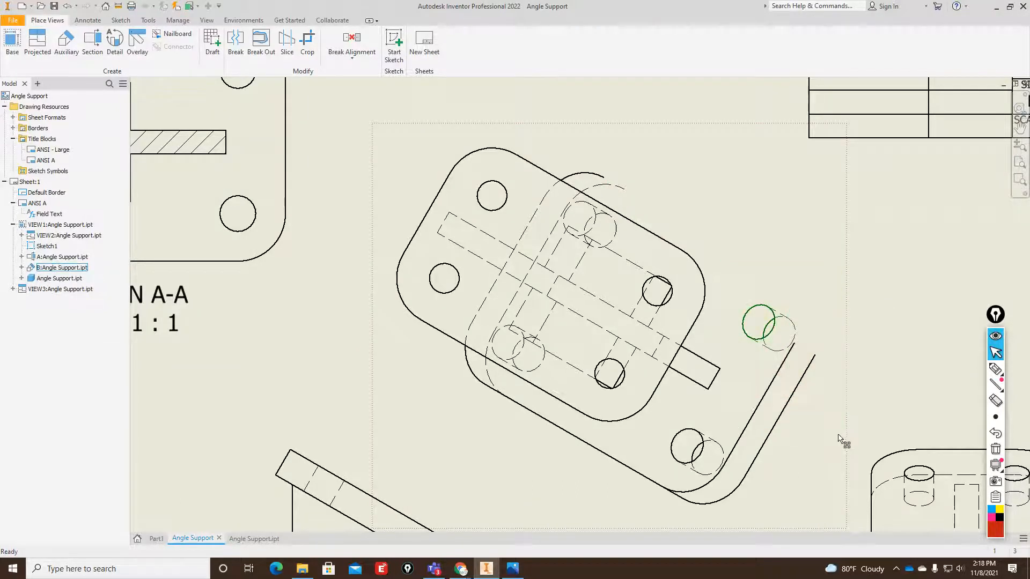
{"action": "right_click", "coordinate": [776, 317]}
{"action": "left_click", "coordinate": [795, 340]}
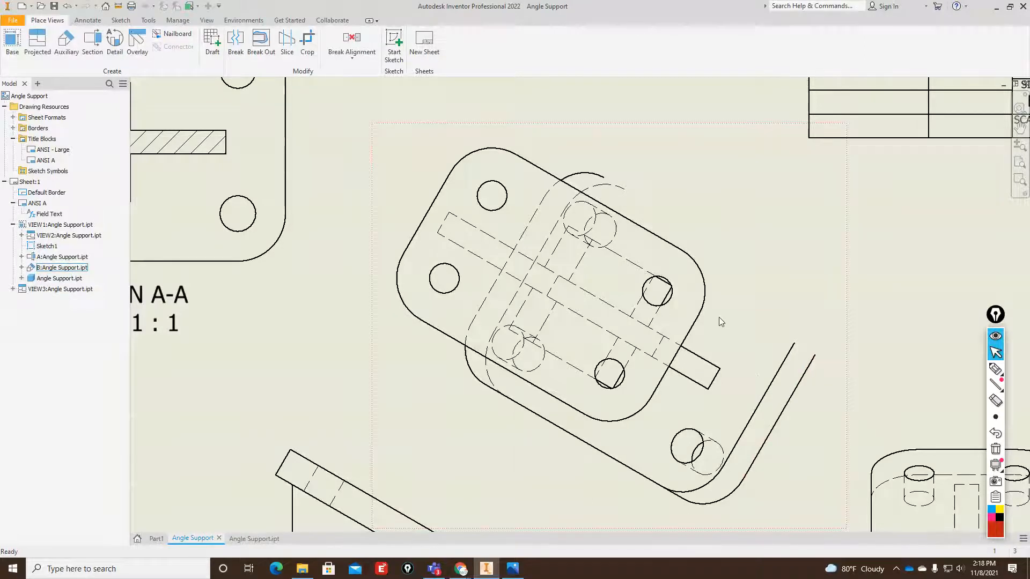
Hide the base plate's lower hole outlines and adjacent corner arcs in the auxiliary view.
{"action": "scroll", "coordinate": [719, 319], "scroll_direction": "up", "scroll_amount": 2}
{"action": "left_click_drag", "start_coordinate": [650, 479], "coordinate": [762, 391]}
{"action": "right_click", "coordinate": [704, 411]}
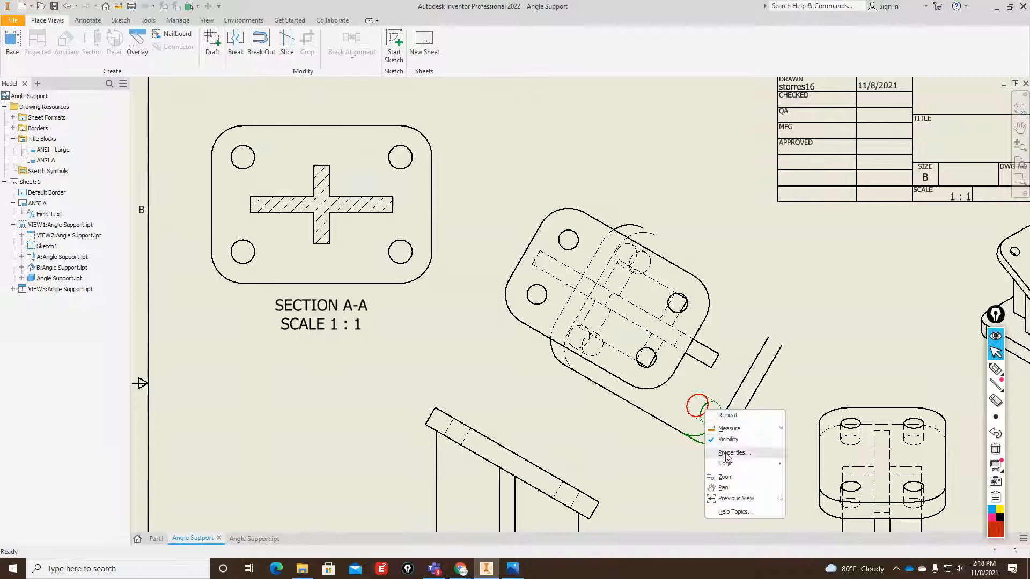
{"action": "left_click", "coordinate": [727, 439]}
Hide the two parallel short edges at the base plate's right-hand end in the auxiliary view.
{"action": "right_click", "coordinate": [729, 403]}
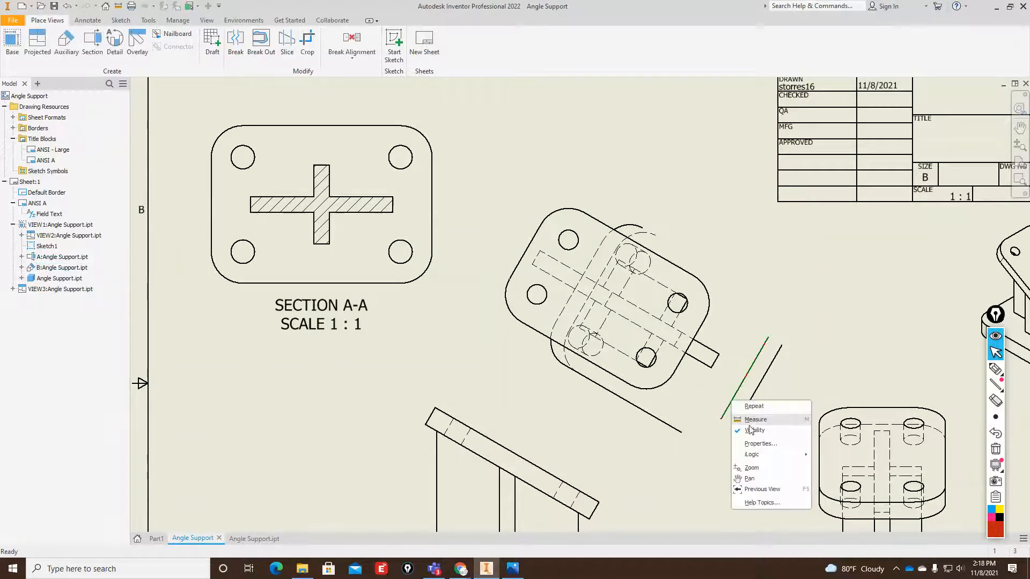
{"action": "left_click", "coordinate": [750, 429]}
{"action": "right_click", "coordinate": [748, 404]}
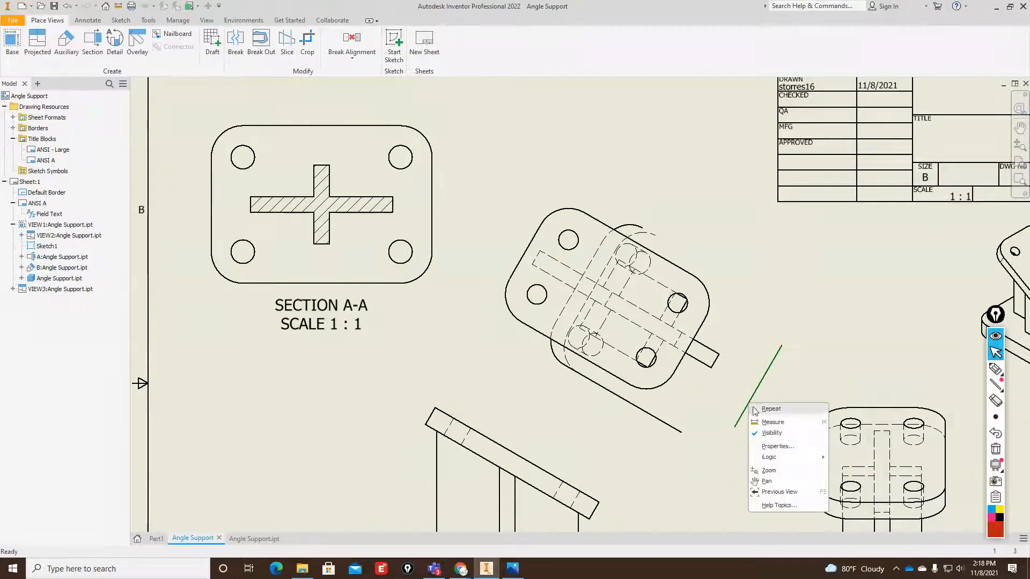
{"action": "left_click", "coordinate": [767, 434]}
Compare the auxiliary view with the front view's inclined plate, circling the plate in red and clearing the mark.
{"action": "scroll", "coordinate": [646, 398], "scroll_direction": "up", "scroll_amount": 5}
{"action": "scroll", "coordinate": [646, 399], "scroll_direction": "down", "scroll_amount": 6}
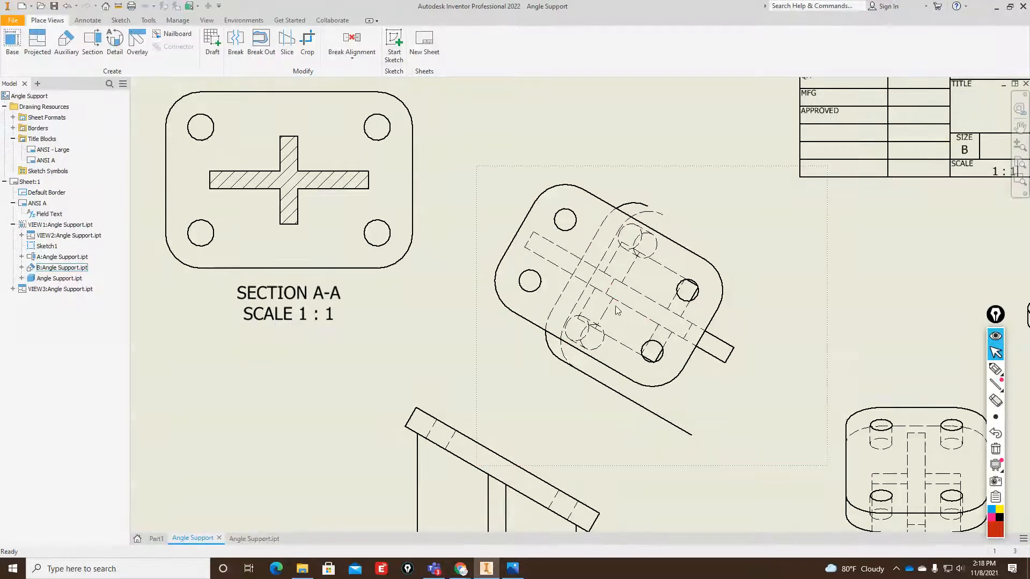
{"action": "scroll", "coordinate": [567, 303], "scroll_direction": "up", "scroll_amount": 3}
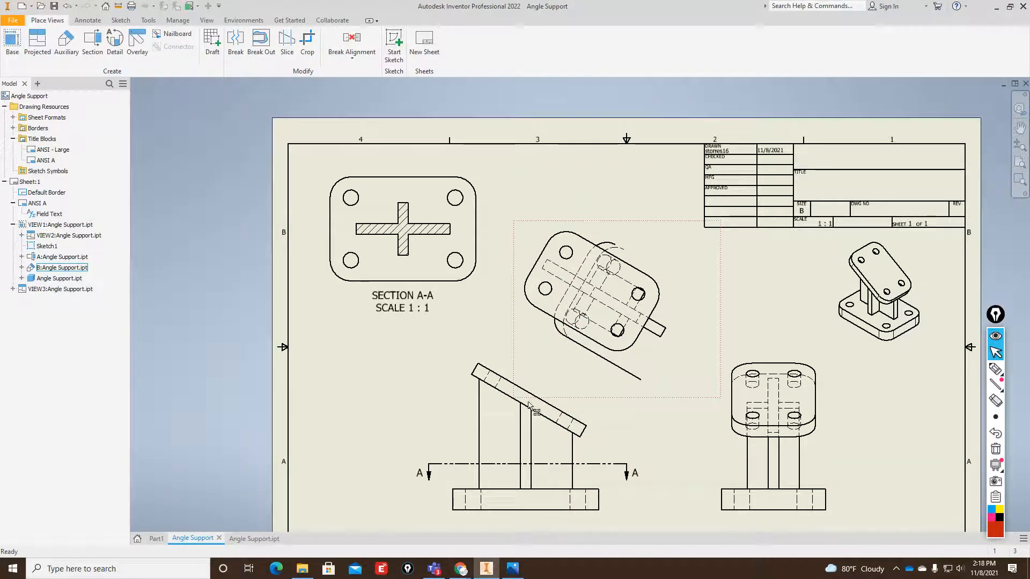
{"action": "scroll", "coordinate": [606, 327], "scroll_direction": "up", "scroll_amount": 2}
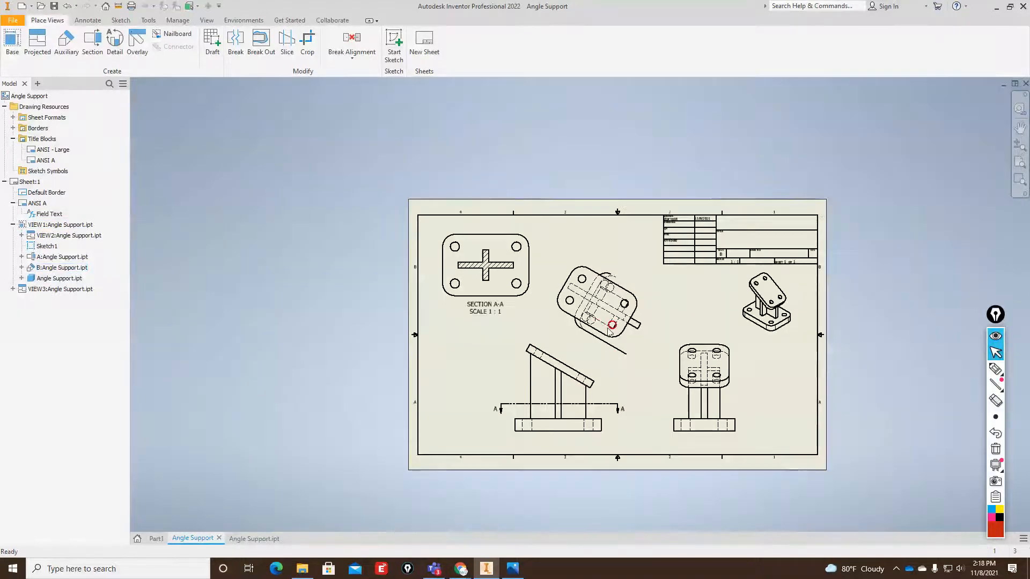
{"action": "scroll", "coordinate": [609, 333], "scroll_direction": "down", "scroll_amount": 3}
{"action": "scroll", "coordinate": [608, 333], "scroll_direction": "down", "scroll_amount": 3}
{"action": "scroll", "coordinate": [611, 334], "scroll_direction": "up", "scroll_amount": 2}
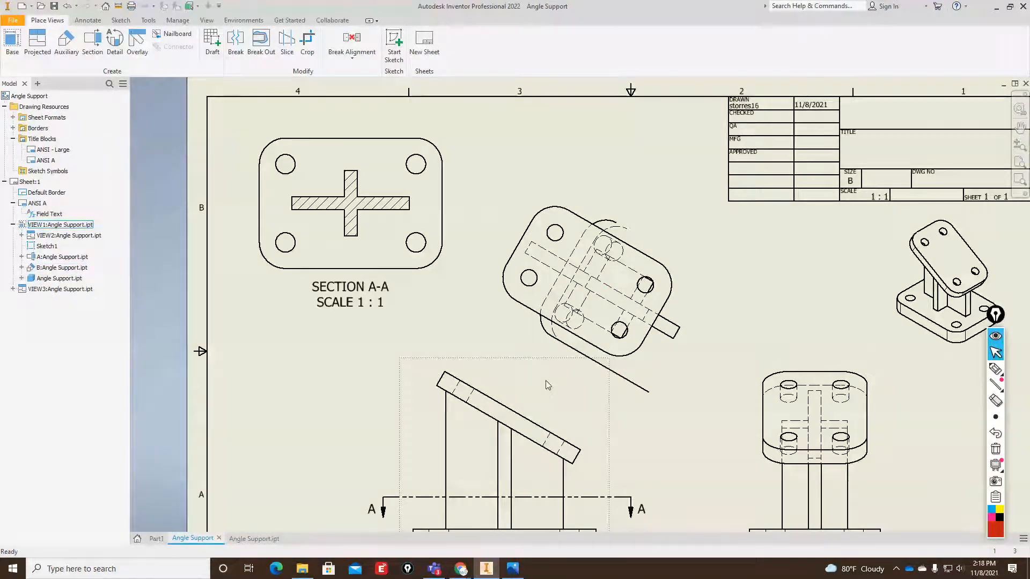
{"action": "left_click", "coordinate": [996, 368]}
{"action": "mouse_move", "coordinate": [573, 413]}
{"action": "left_mouse_down"}
{"action": "mouse_move", "coordinate": [511, 366]}
{"action": "mouse_move", "coordinate": [423, 370]}
{"action": "mouse_move", "coordinate": [529, 464]}
{"action": "mouse_move", "coordinate": [575, 406]}
{"action": "left_mouse_up"}
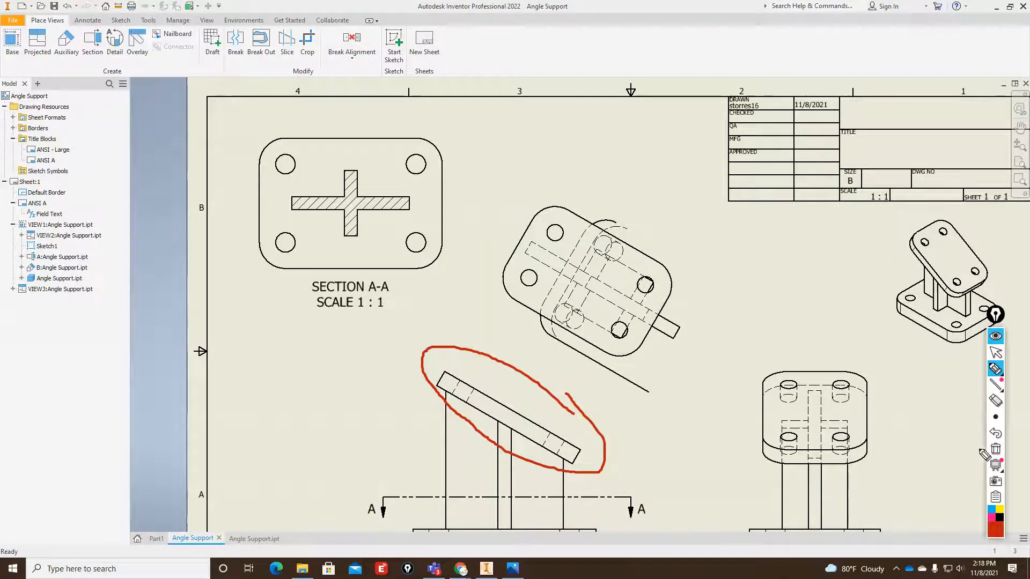
{"action": "left_click", "coordinate": [996, 450]}
{"action": "left_click", "coordinate": [1001, 358]}
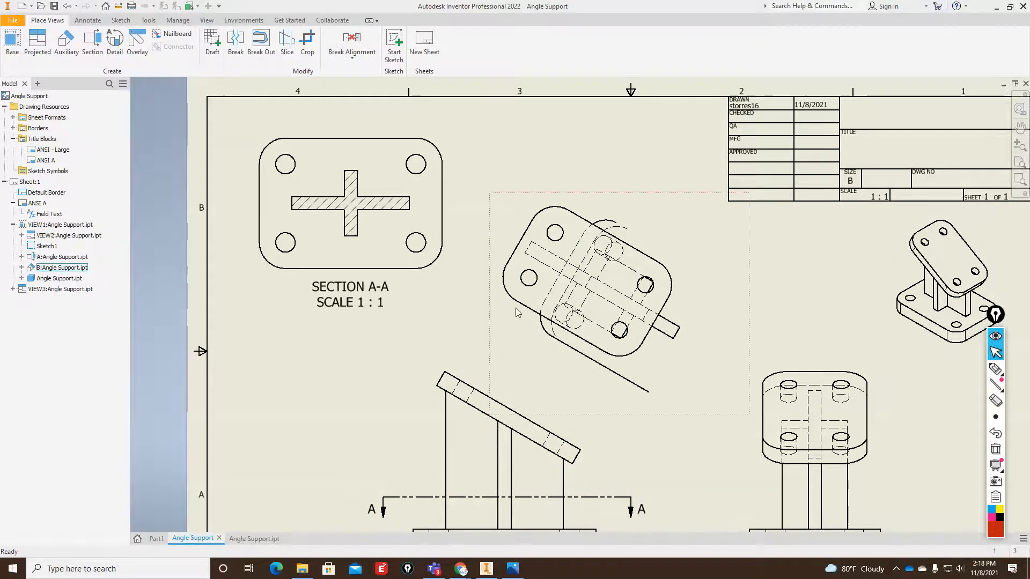
Add center marks to the two upper holes and the lower-right hole of Section A-A.
{"action": "scroll", "coordinate": [527, 323], "scroll_direction": "up", "scroll_amount": 5}
{"action": "scroll", "coordinate": [549, 324], "scroll_direction": "down", "scroll_amount": 3}
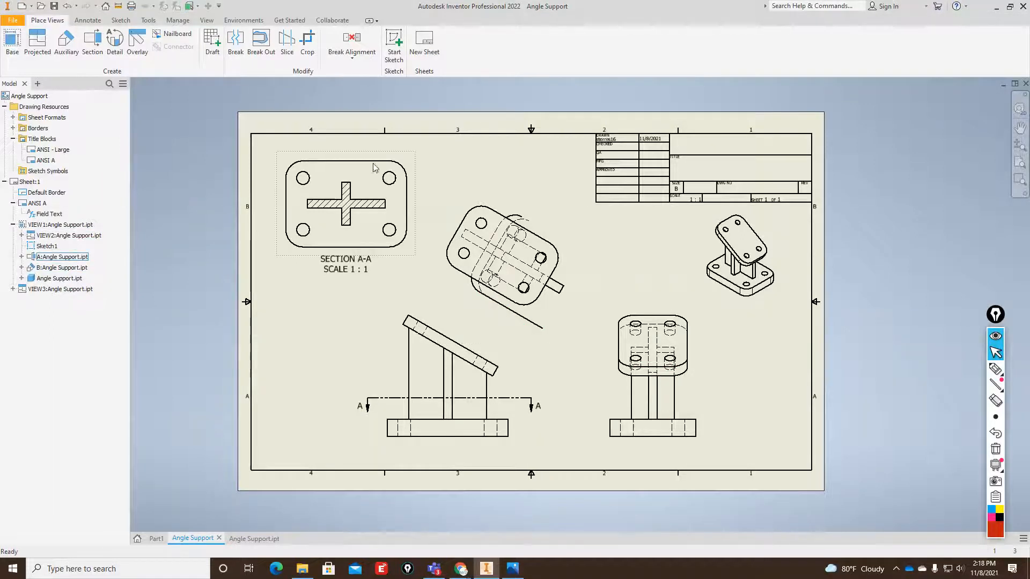
{"action": "left_click", "coordinate": [87, 19]}
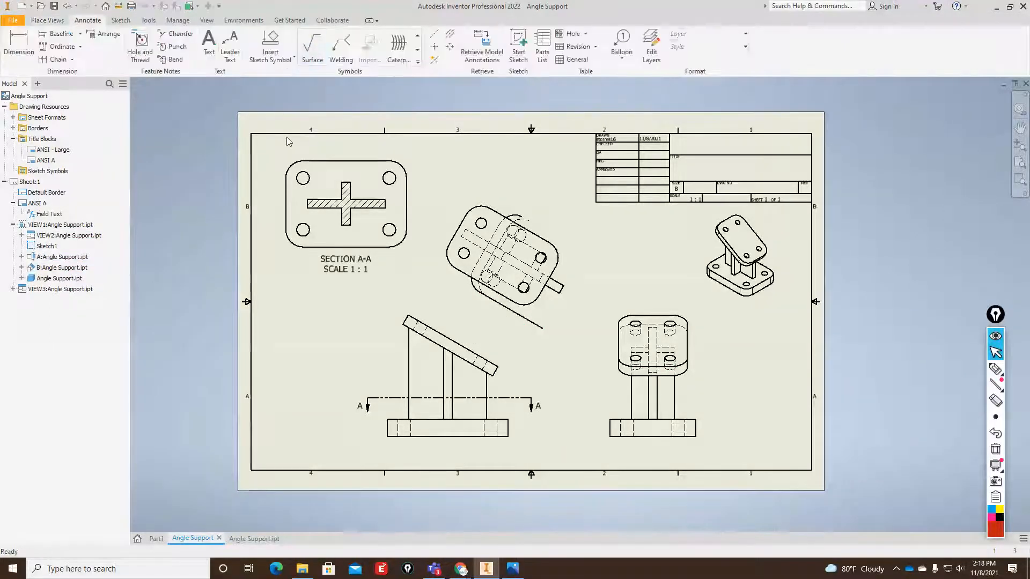
{"action": "left_click", "coordinate": [19, 43]}
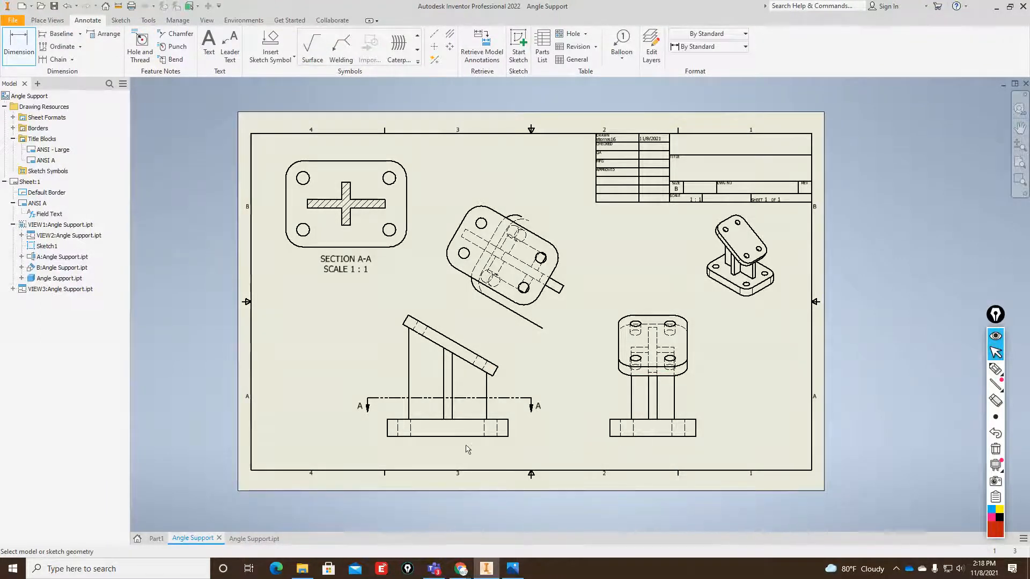
{"action": "left_click", "coordinate": [435, 47]}
{"action": "left_click", "coordinate": [396, 226]}
{"action": "left_click", "coordinate": [394, 184]}
Add bisector centerlines to the two hidden base-plate holes in the front view.
{"action": "scroll", "coordinate": [401, 440], "scroll_direction": "up", "scroll_amount": 4}
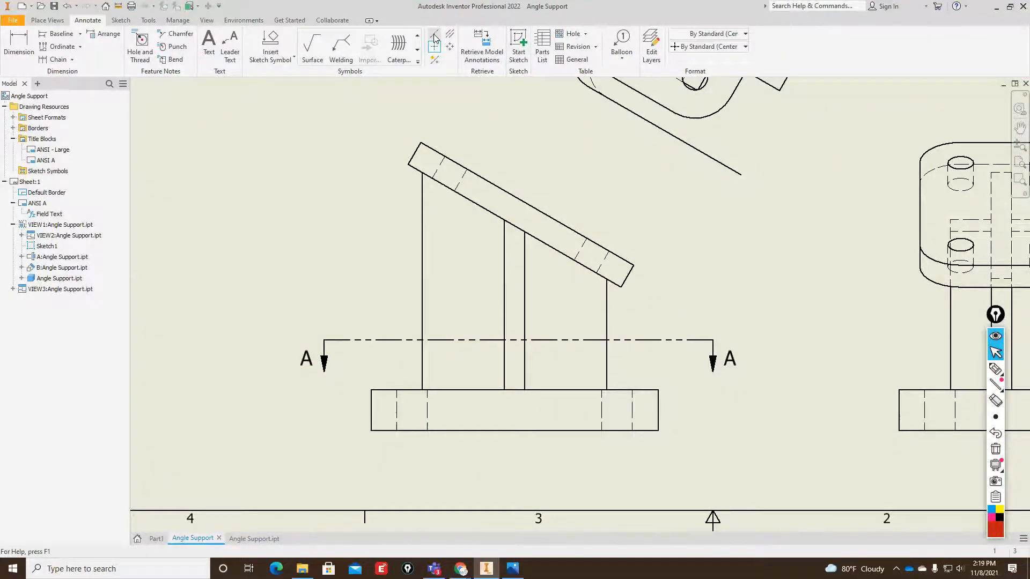
{"action": "left_click", "coordinate": [450, 34]}
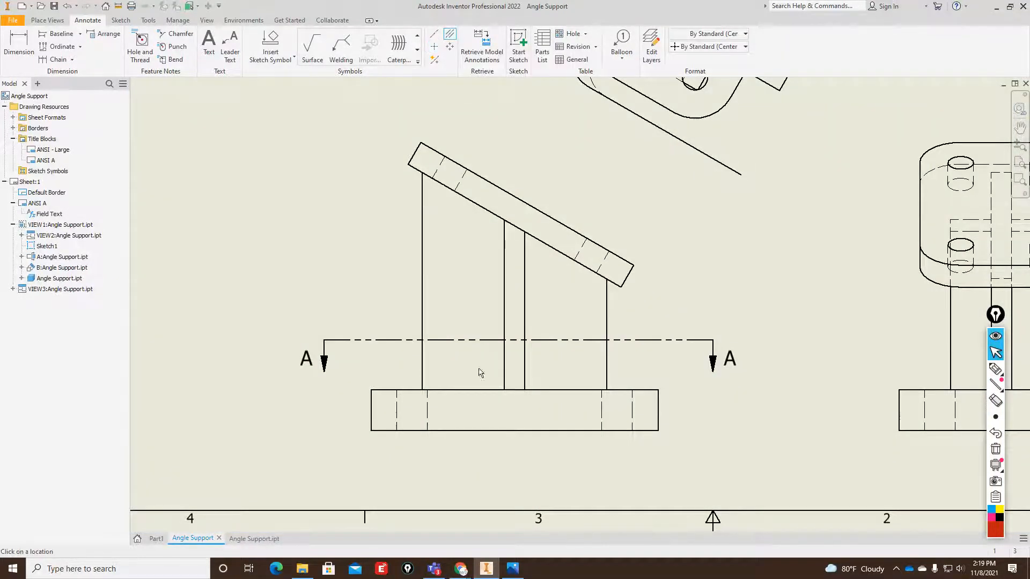
{"action": "left_click", "coordinate": [397, 403]}
{"action": "scroll", "coordinate": [595, 410], "scroll_direction": "down", "scroll_amount": 5}
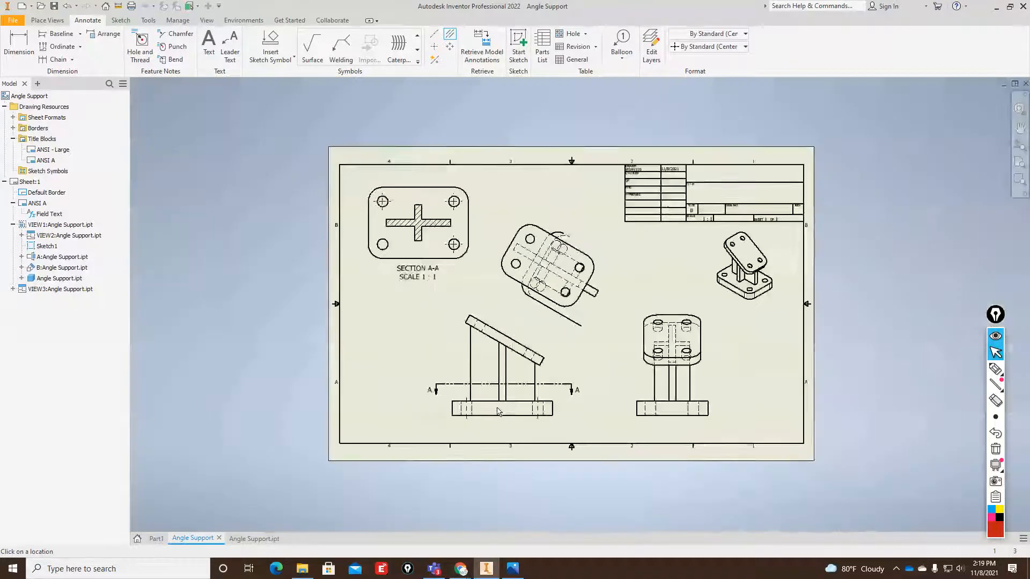
{"action": "scroll", "coordinate": [535, 366], "scroll_direction": "up", "scroll_amount": 3}
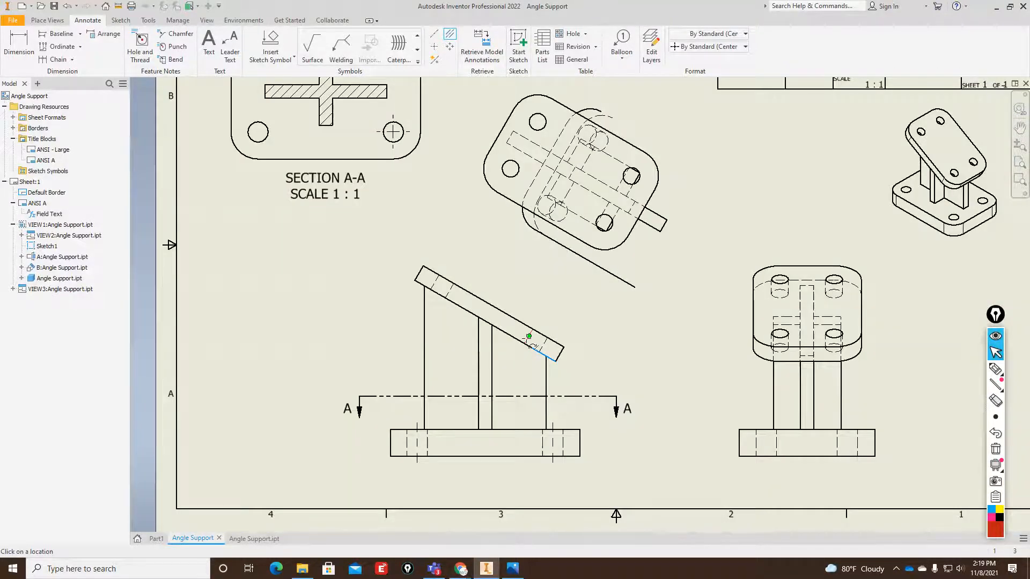
{"action": "key", "text": "Escape"}
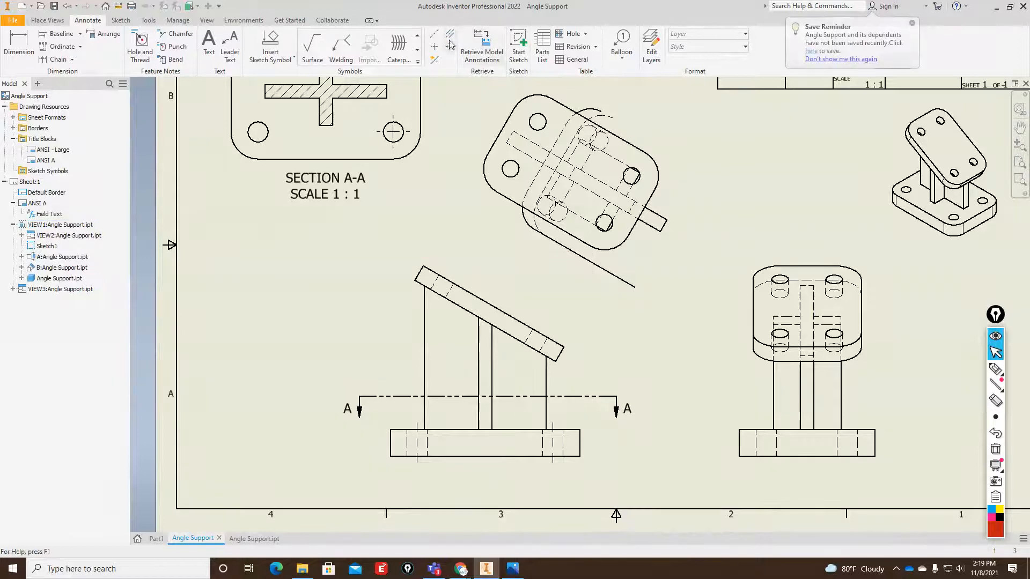
Look over the export formats offered for the drawing.
{"action": "scroll", "coordinate": [494, 285], "scroll_direction": "down", "scroll_amount": 3}
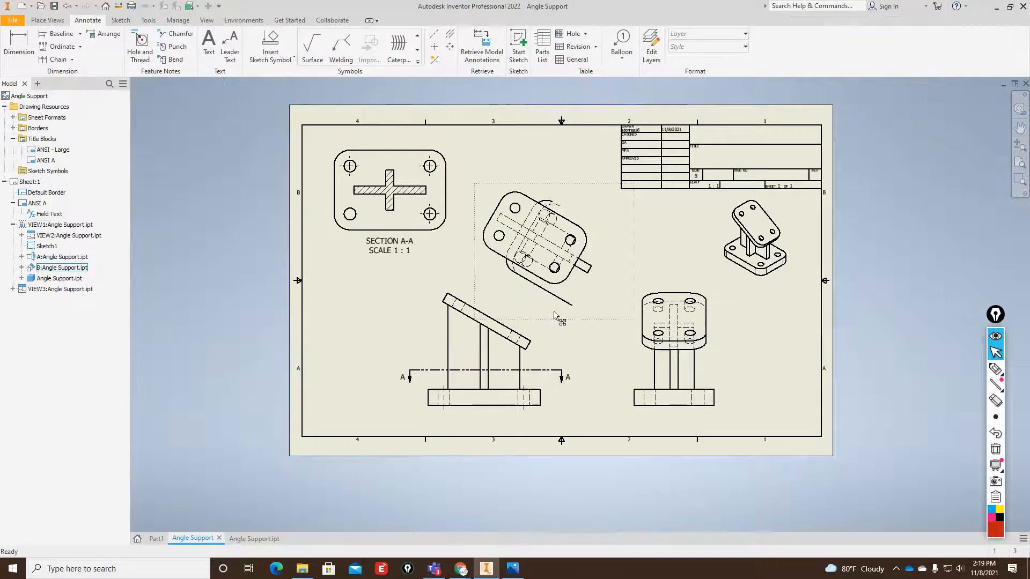
{"action": "left_click", "coordinate": [14, 22]}
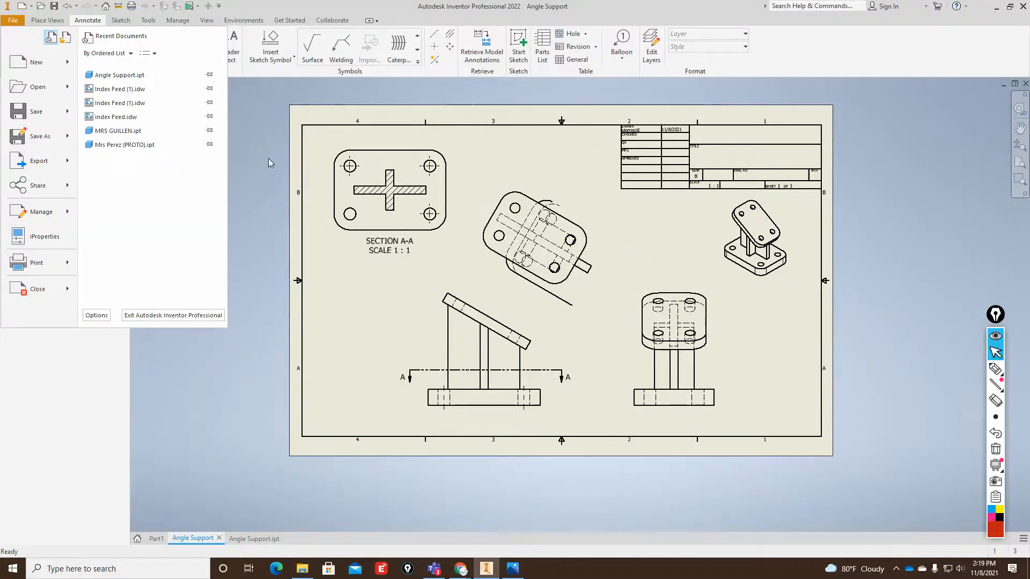
{"action": "left_click", "coordinate": [43, 162]}
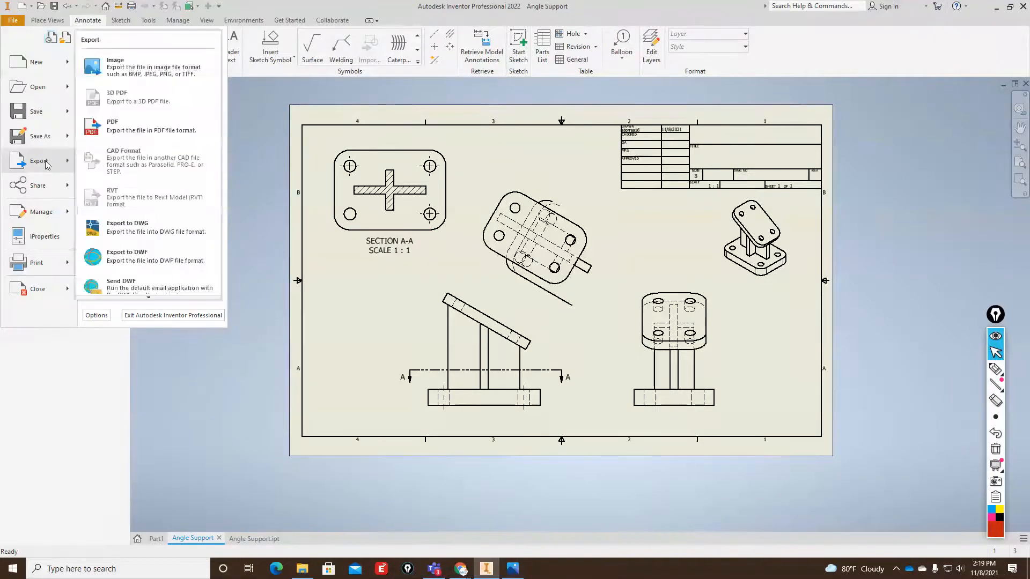
{"action": "left_click", "coordinate": [924, 271]}
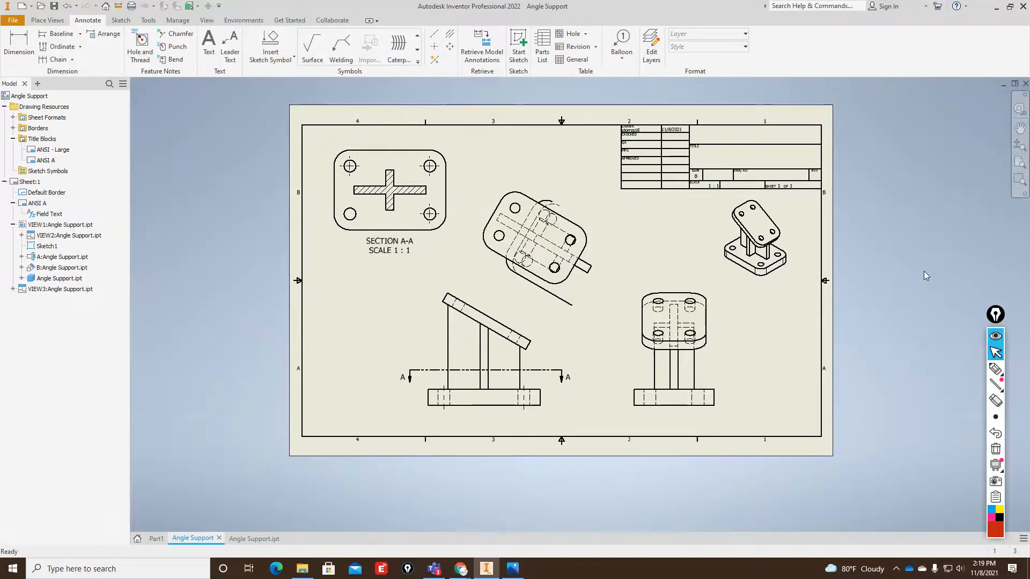